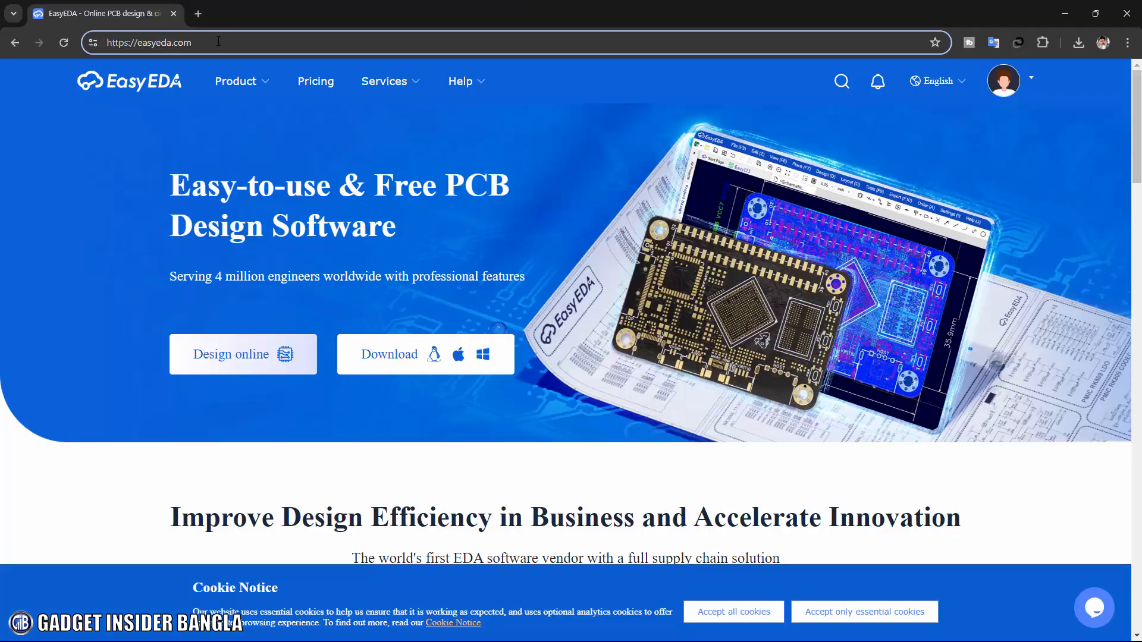
Open the Standard edition of the online editor and create a new project titled Water Level Indicator.
{"action": "left_click", "coordinate": [249, 356]}
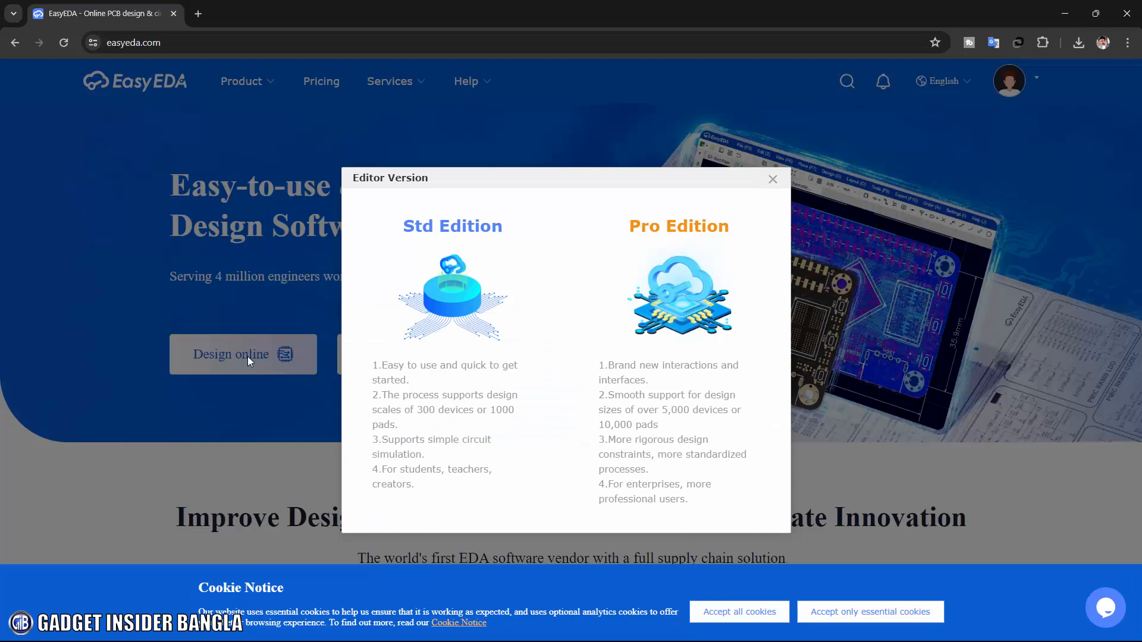
{"action": "left_click", "coordinate": [460, 361]}
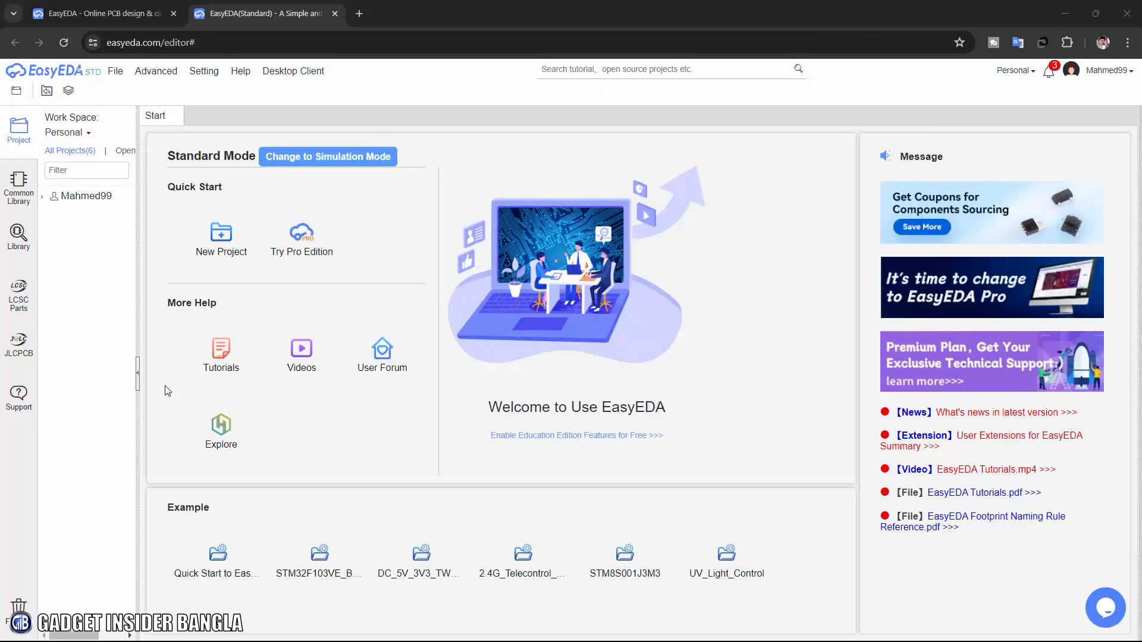
{"action": "left_click", "coordinate": [224, 239]}
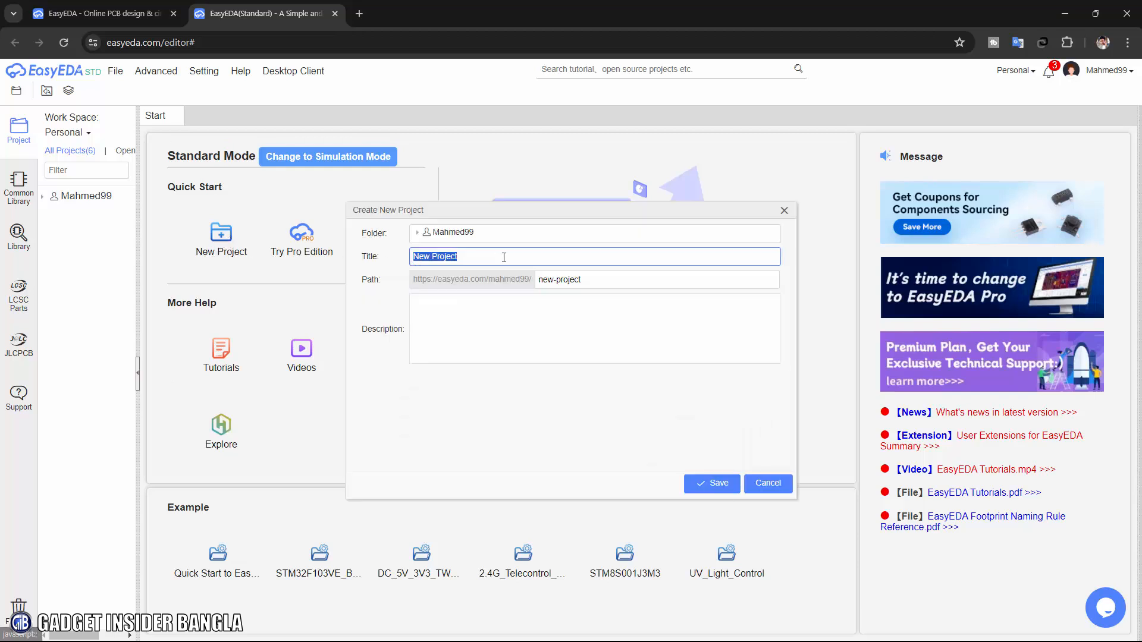
{"action": "type", "text": "Water Level Indicator"}
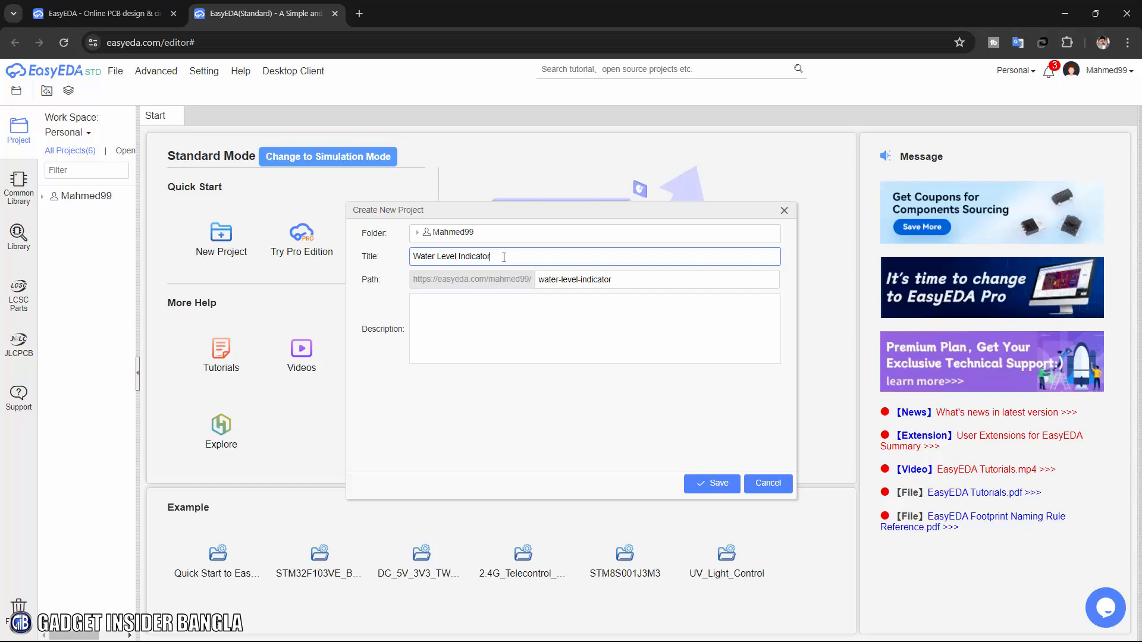
{"action": "left_click", "coordinate": [714, 482]}
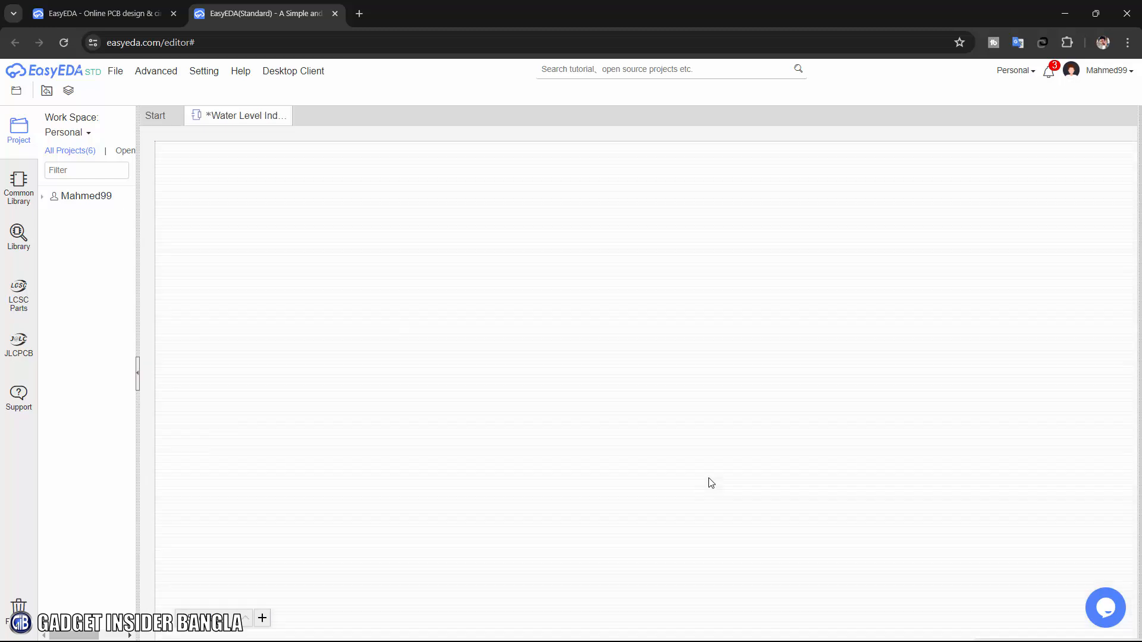
Set the title block's company to Gadget Insider Bangla and enter the designer's full name as Drawn By.
{"action": "scroll", "coordinate": [605, 321], "scroll_direction": "up", "scroll_amount": 4}
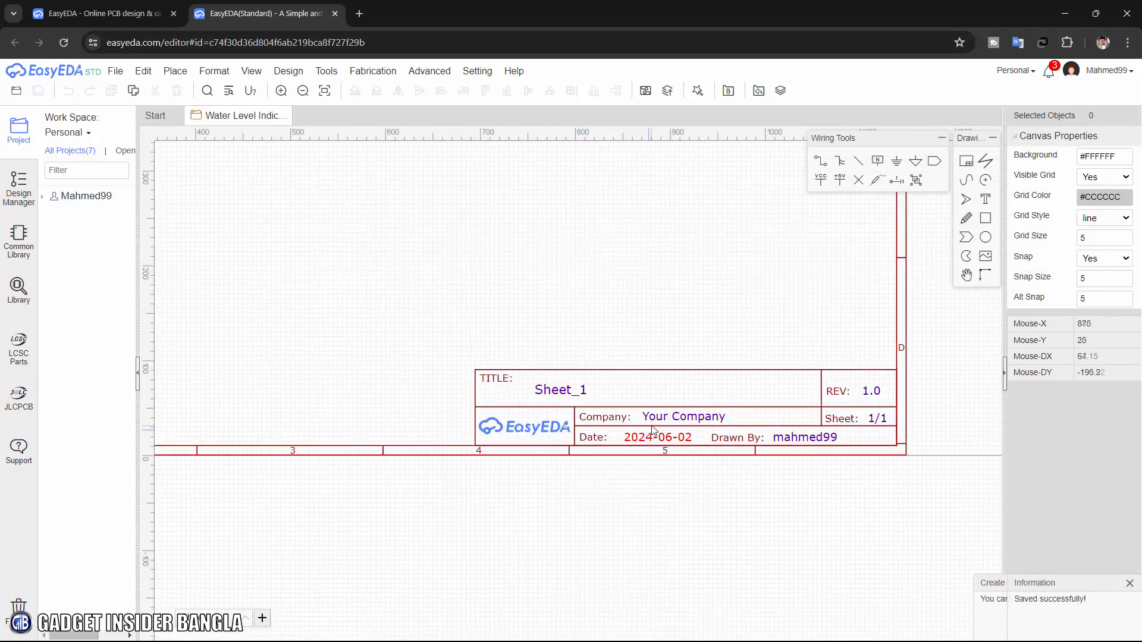
{"action": "double_click", "coordinate": [711, 416]}
{"action": "type", "text": "Gadget Insider B"}
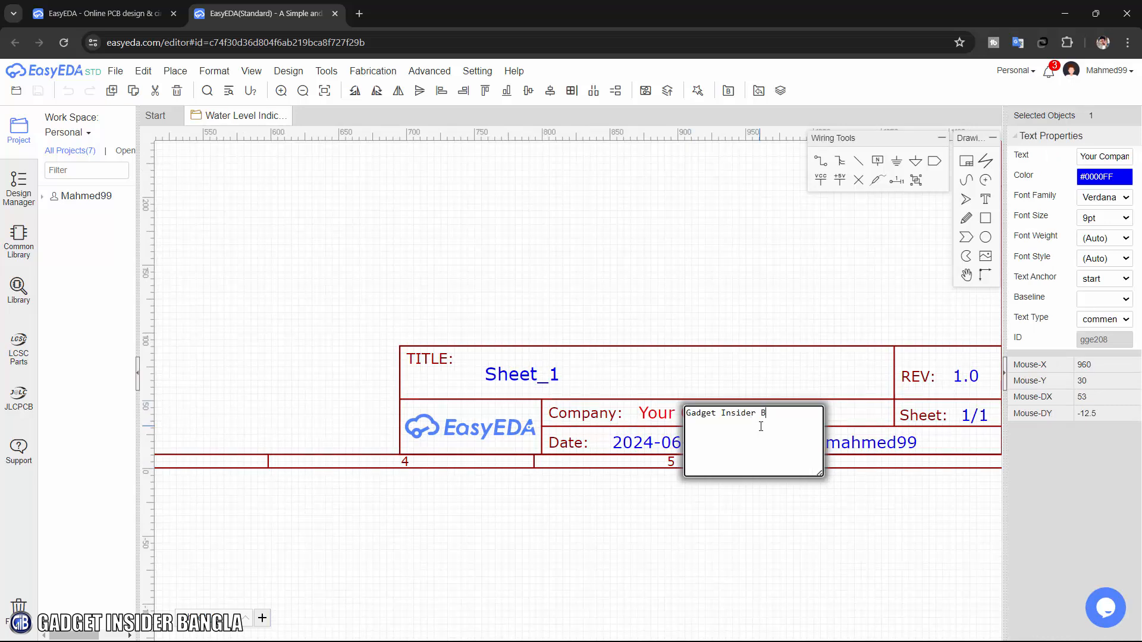
{"action": "key", "text": "Return"}
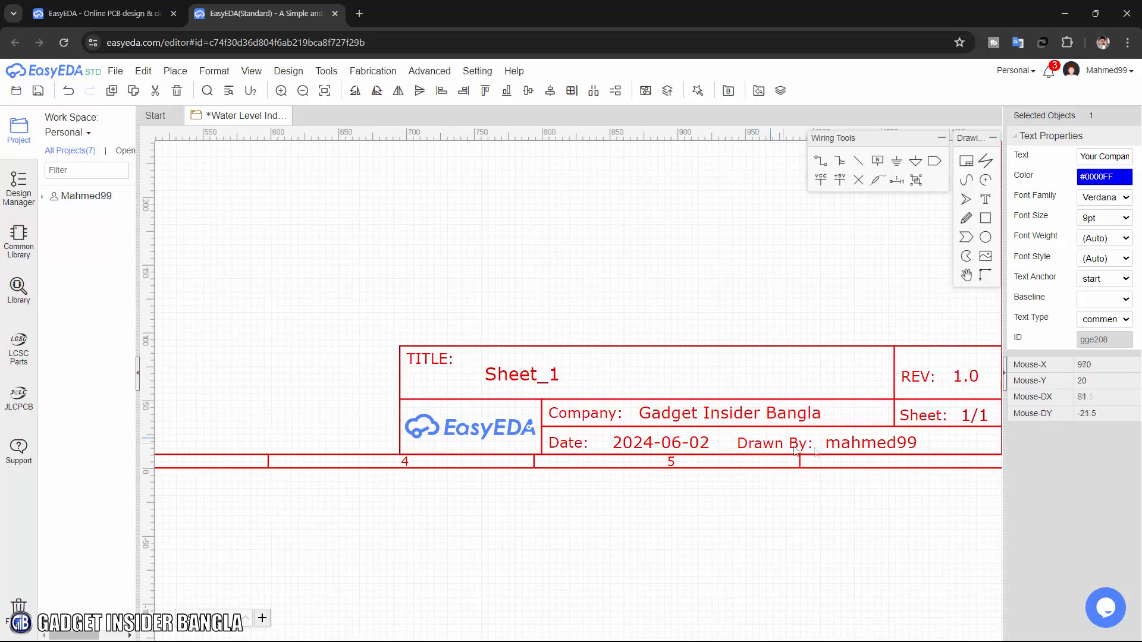
{"action": "double_click", "coordinate": [851, 446]}
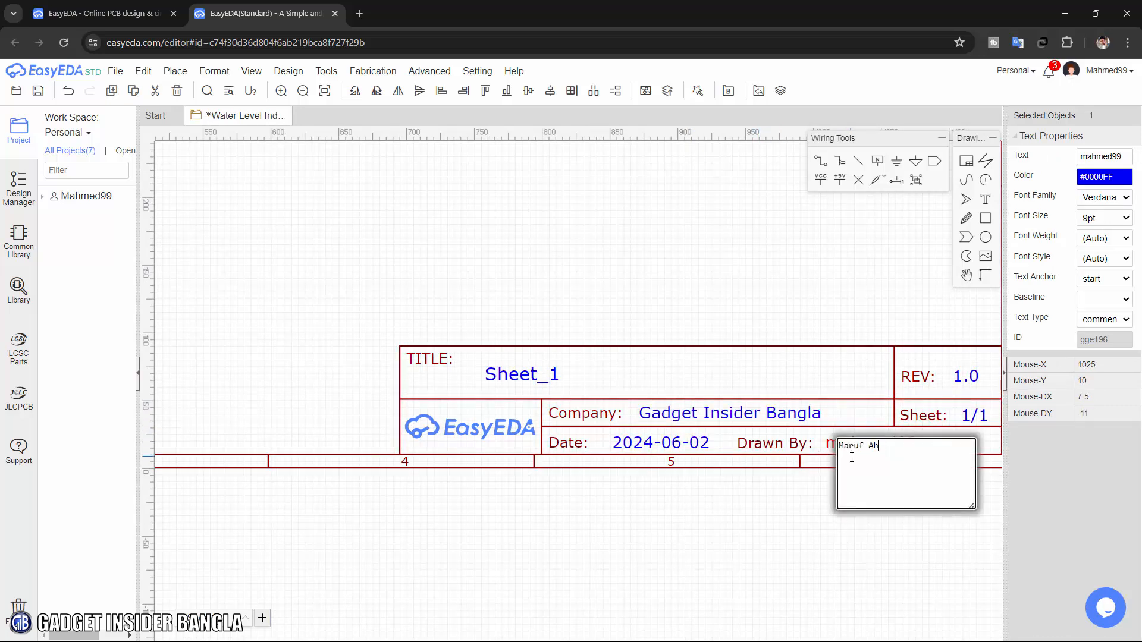
{"action": "type", "text": "Maruf Ahmed"}
{"action": "key", "text": "Return"}
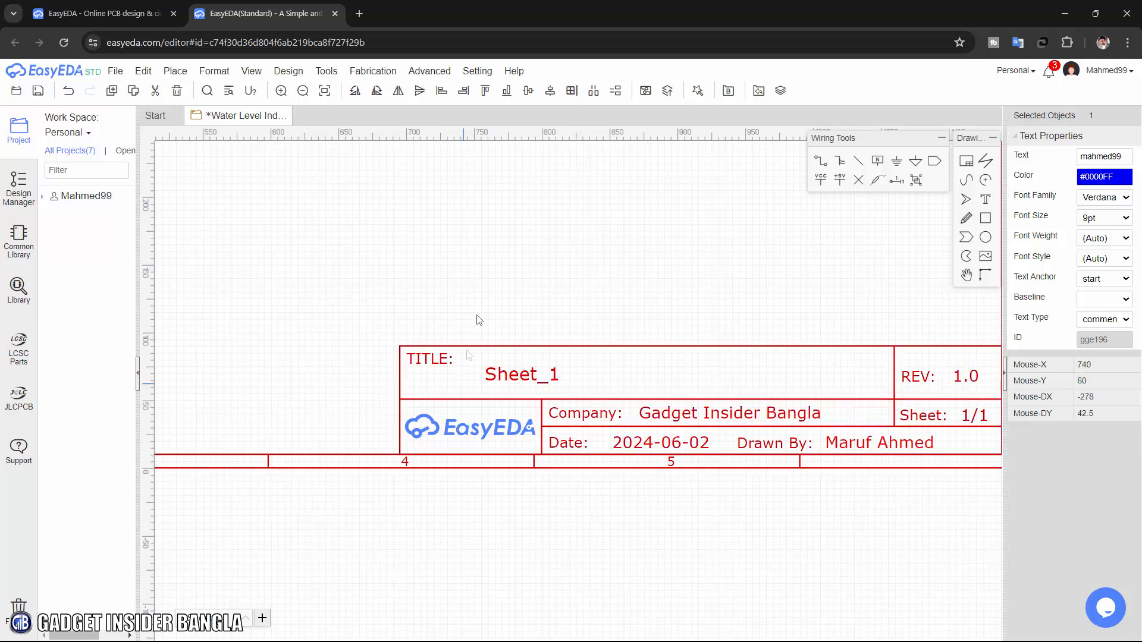
Search the component library for BC547 and place one BC547-B transistor in the upper-left area of the schematic sheet.
{"action": "scroll", "coordinate": [480, 304], "scroll_direction": "down", "scroll_amount": 5}
{"action": "right_click_drag", "start_coordinate": [479, 291], "coordinate": [650, 439]}
{"action": "scroll", "coordinate": [650, 439], "scroll_direction": "down", "scroll_amount": 2}
{"action": "right_click_drag", "start_coordinate": [535, 314], "coordinate": [497, 354]}
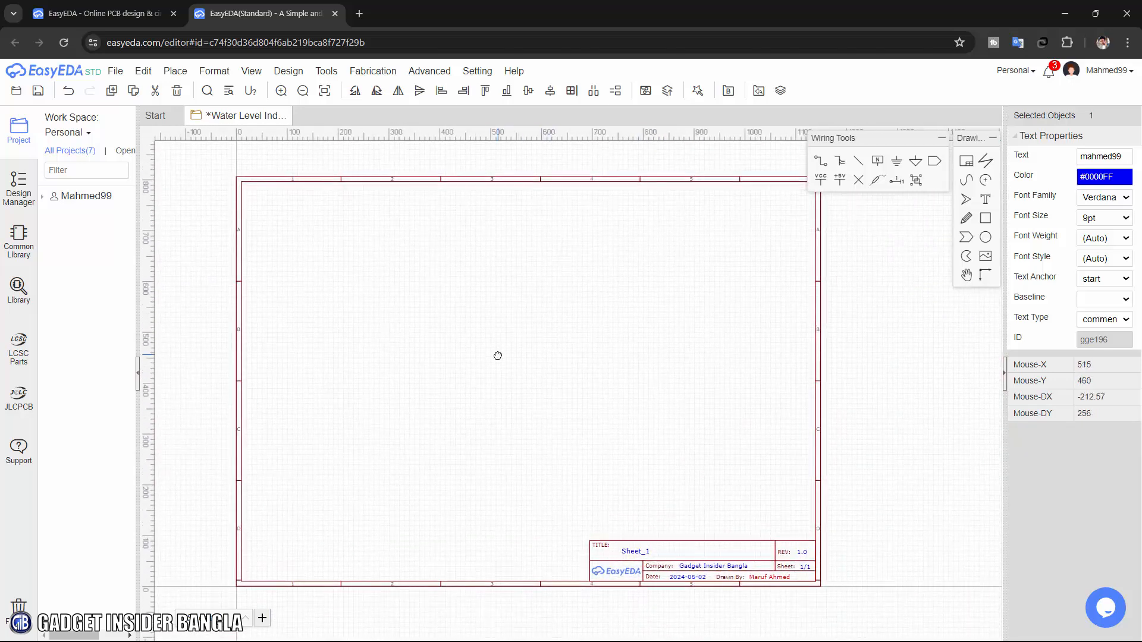
{"action": "scroll", "coordinate": [480, 334], "scroll_direction": "up", "scroll_amount": 4}
{"action": "mouse_move", "coordinate": [497, 334]}
{"action": "right_mouse_down"}
{"action": "mouse_move", "coordinate": [480, 313]}
{"action": "mouse_move", "coordinate": [488, 322]}
{"action": "right_mouse_up"}
{"action": "scroll", "coordinate": [491, 327], "scroll_direction": "down", "scroll_amount": 1}
{"action": "left_click", "coordinate": [490, 327]}
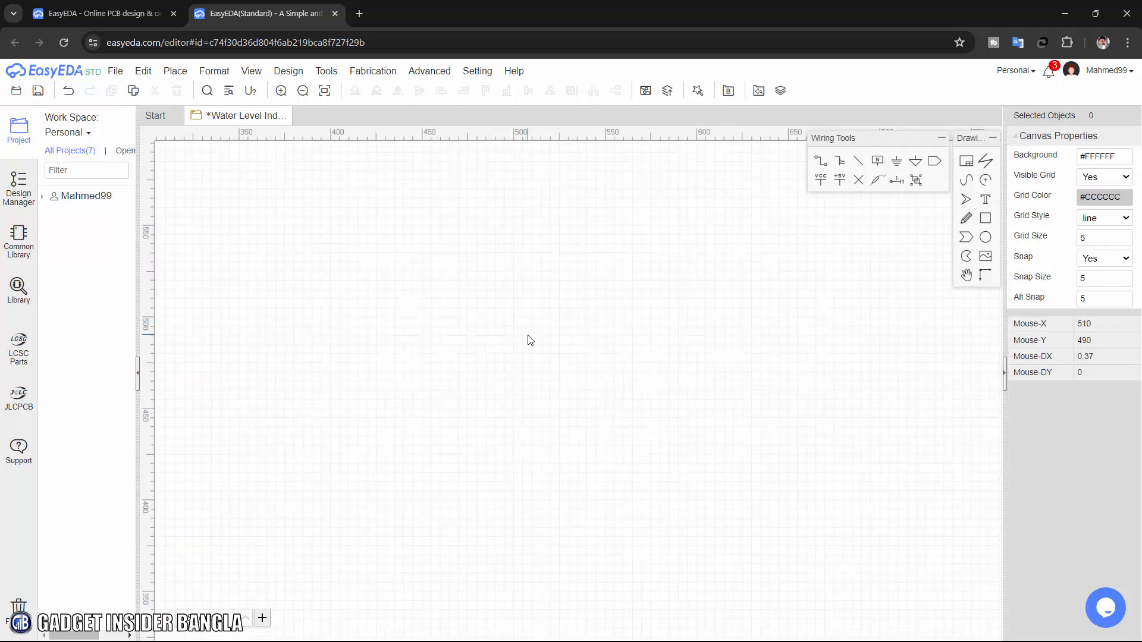
{"action": "left_click", "coordinate": [18, 296]}
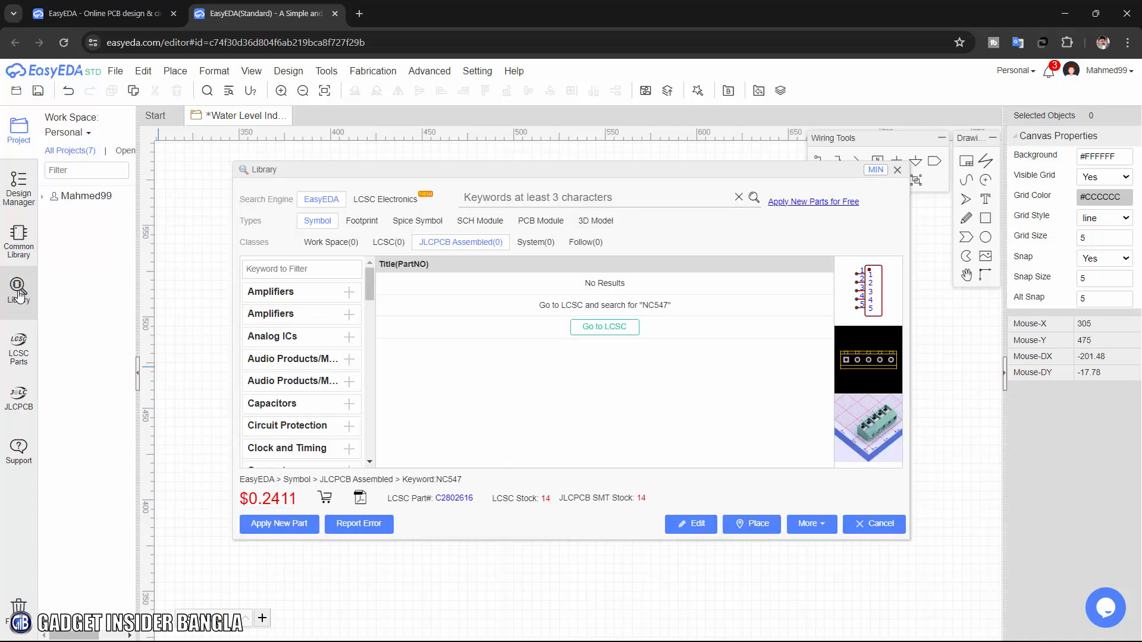
{"action": "left_click", "coordinate": [525, 204]}
{"action": "type", "text": "BC547"}
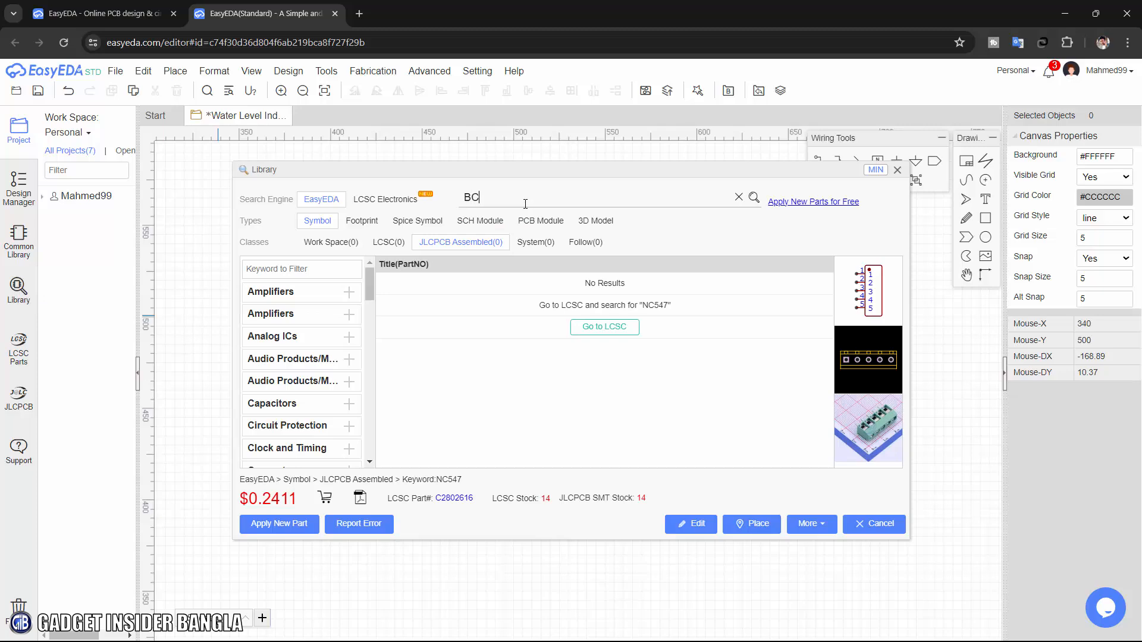
{"action": "key", "text": "Return"}
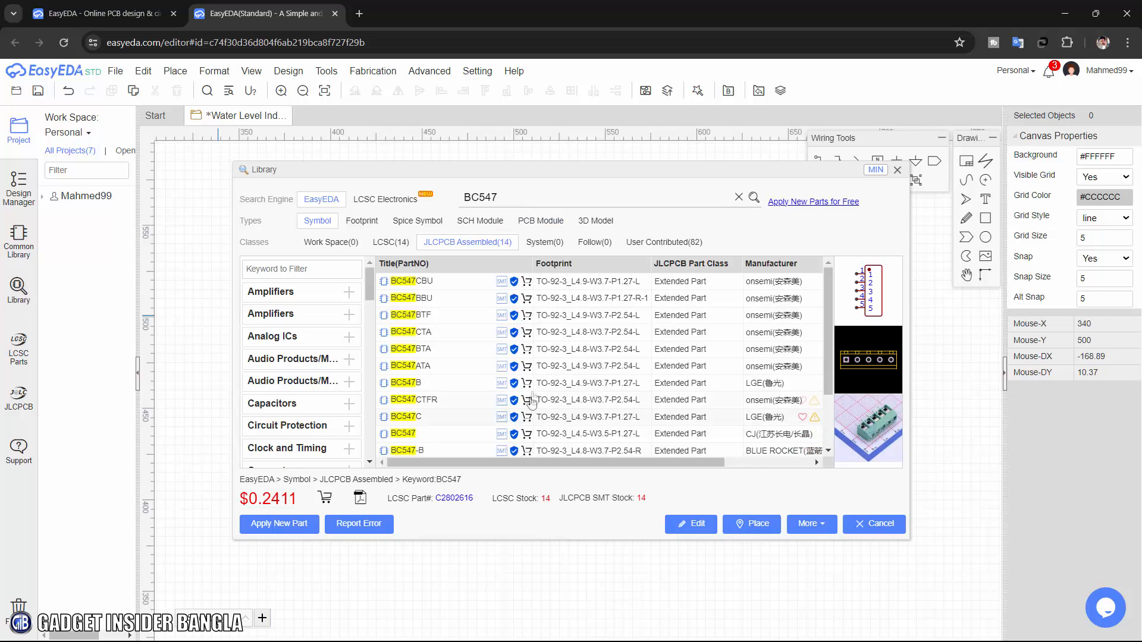
{"action": "scroll", "coordinate": [550, 365], "scroll_direction": "down", "scroll_amount": 2}
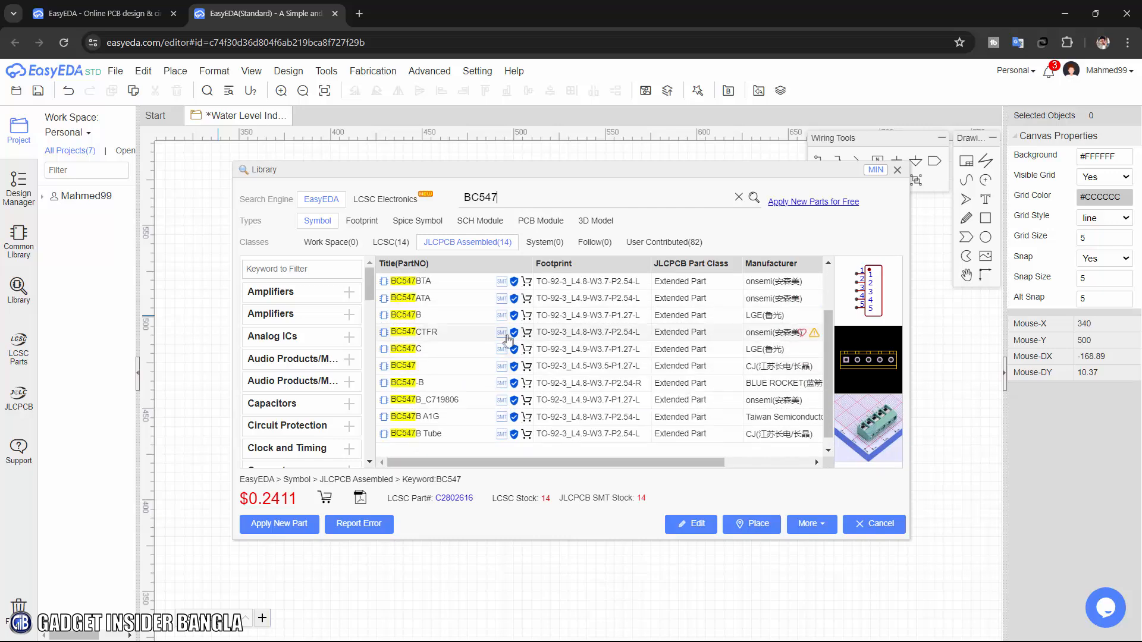
{"action": "left_click", "coordinate": [418, 386]}
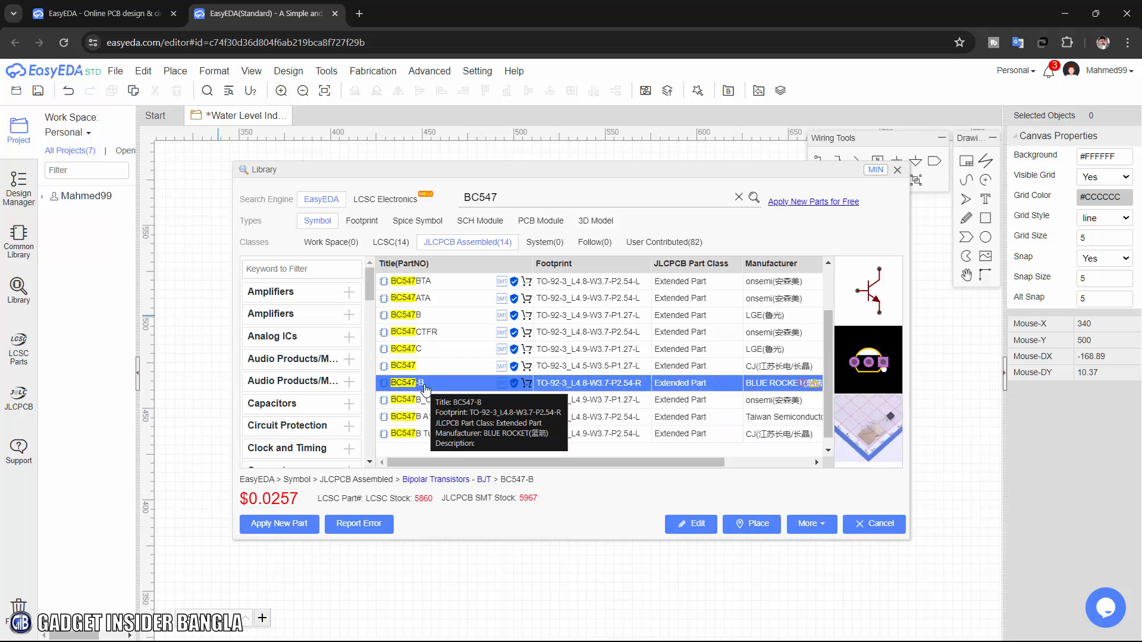
{"action": "left_click", "coordinate": [738, 522]}
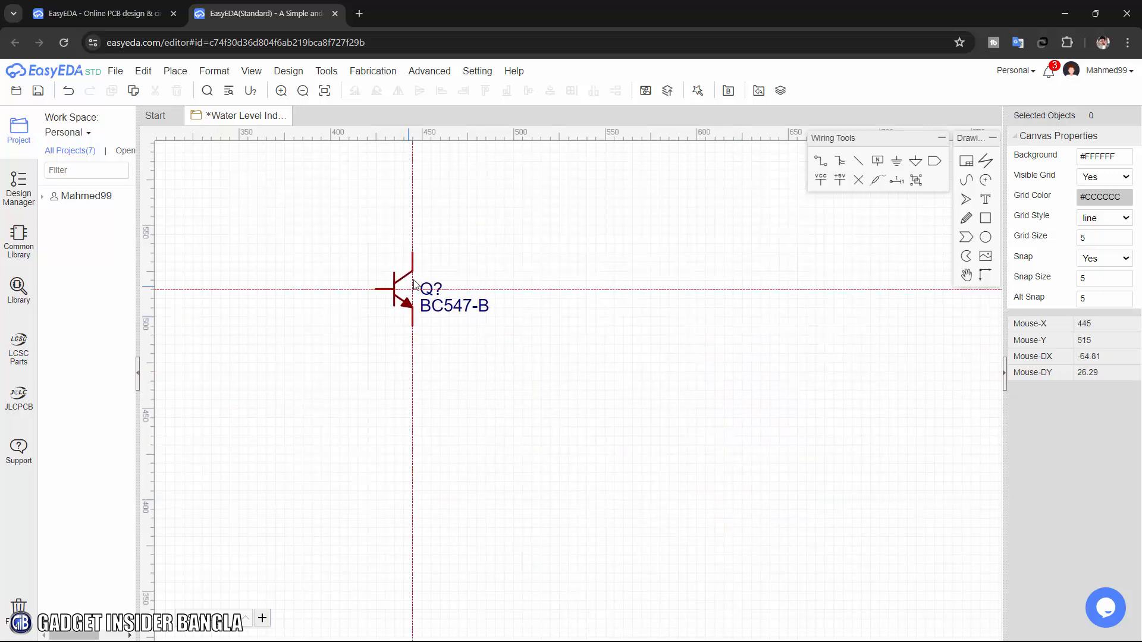
{"action": "scroll", "coordinate": [415, 286], "scroll_direction": "down", "scroll_amount": 3}
{"action": "left_click", "coordinate": [412, 260]}
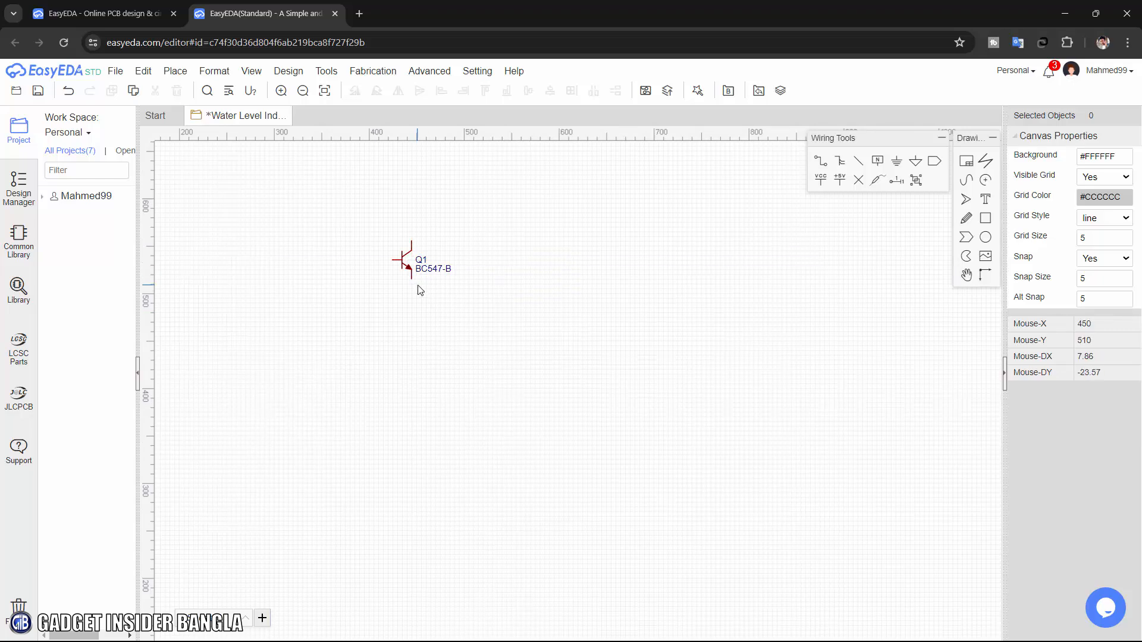
Rotate the placed transistor so its base pin points upward and its emitter faces left.
{"action": "left_click", "coordinate": [408, 271]}
{"action": "key", "text": "space"}
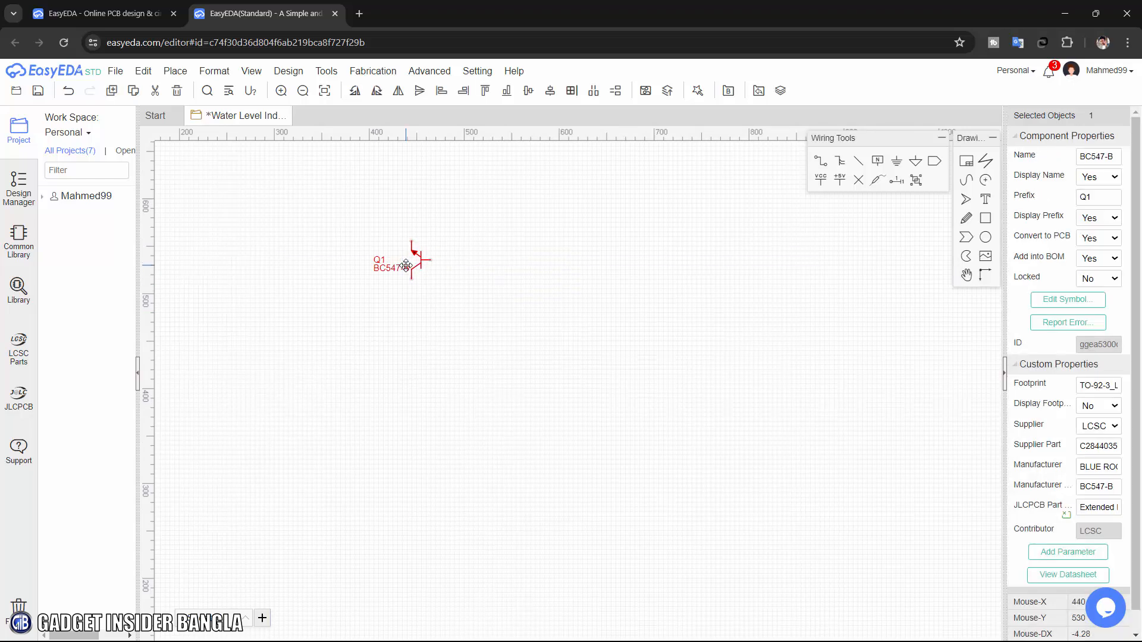
{"action": "left_click", "coordinate": [403, 298]}
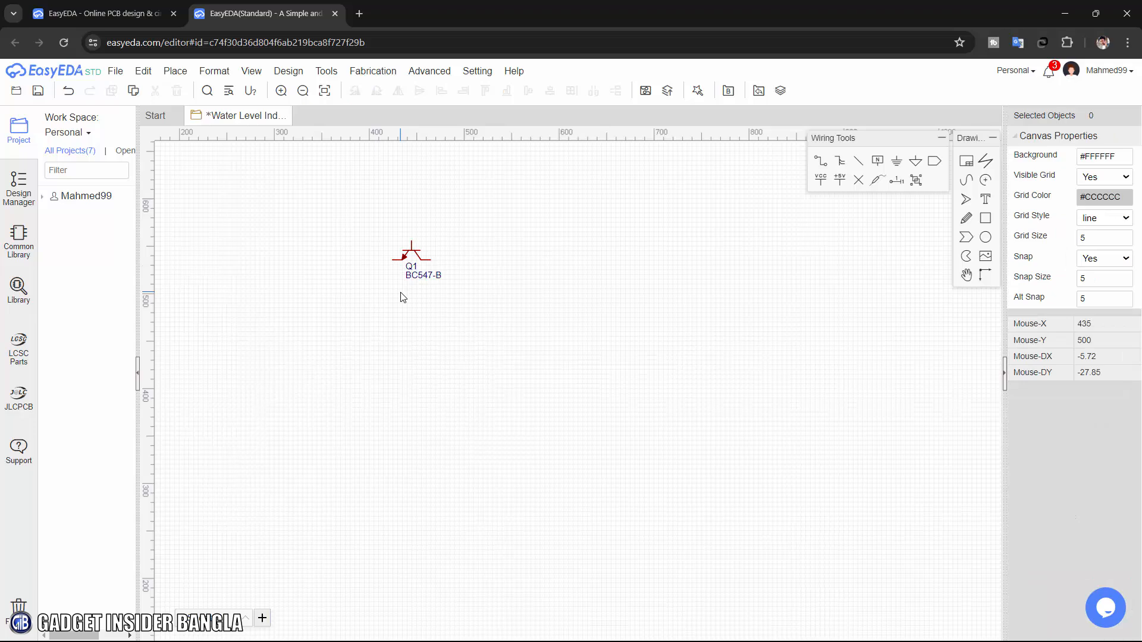
Copy the rotated transistor and paste three evenly spaced copies in a column below it.
{"action": "left_click", "coordinate": [415, 257]}
{"action": "key", "text": "ctrl+c"}
{"action": "key", "text": "ctrl+v"}
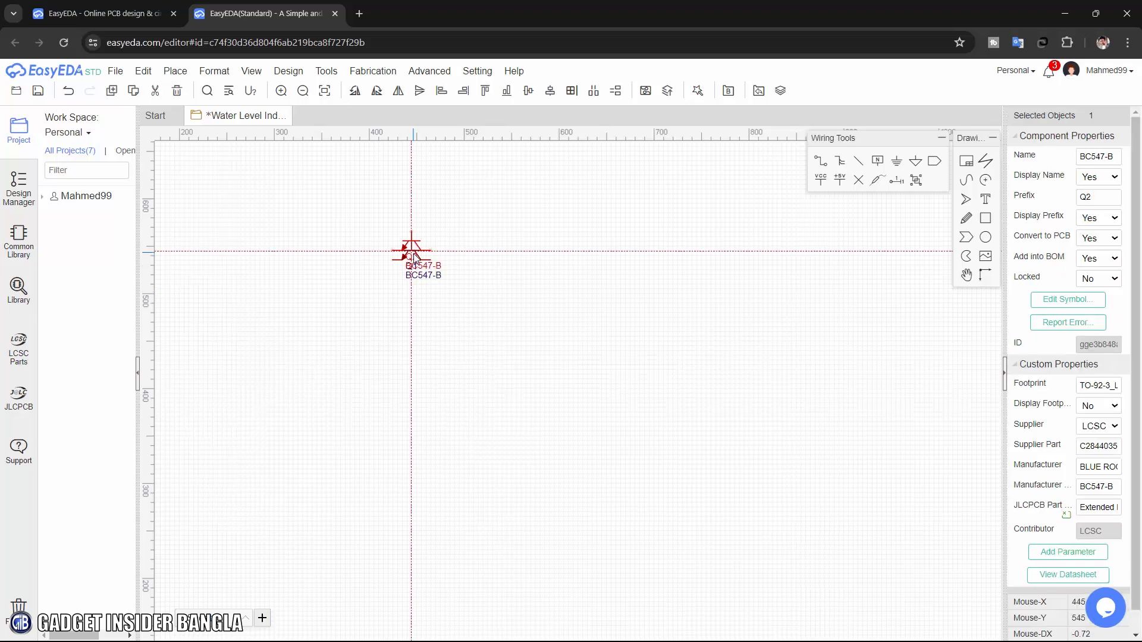
{"action": "left_click", "coordinate": [414, 342]}
{"action": "left_click", "coordinate": [419, 425]}
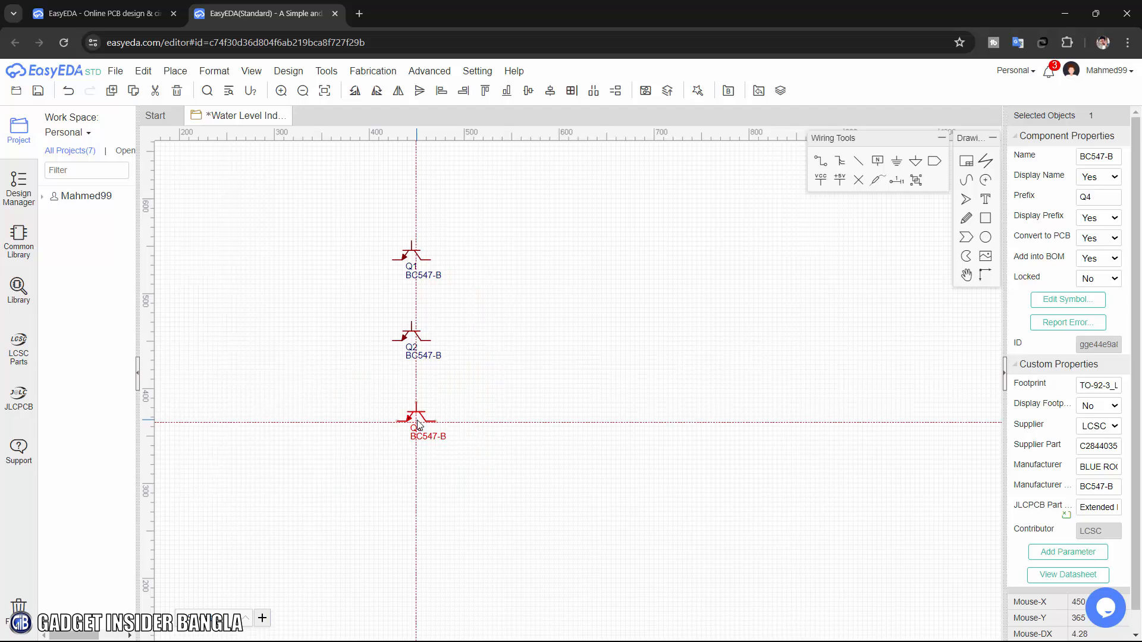
{"action": "left_click", "coordinate": [418, 506]}
{"action": "right_click_drag", "start_coordinate": [451, 464], "coordinate": [425, 445]}
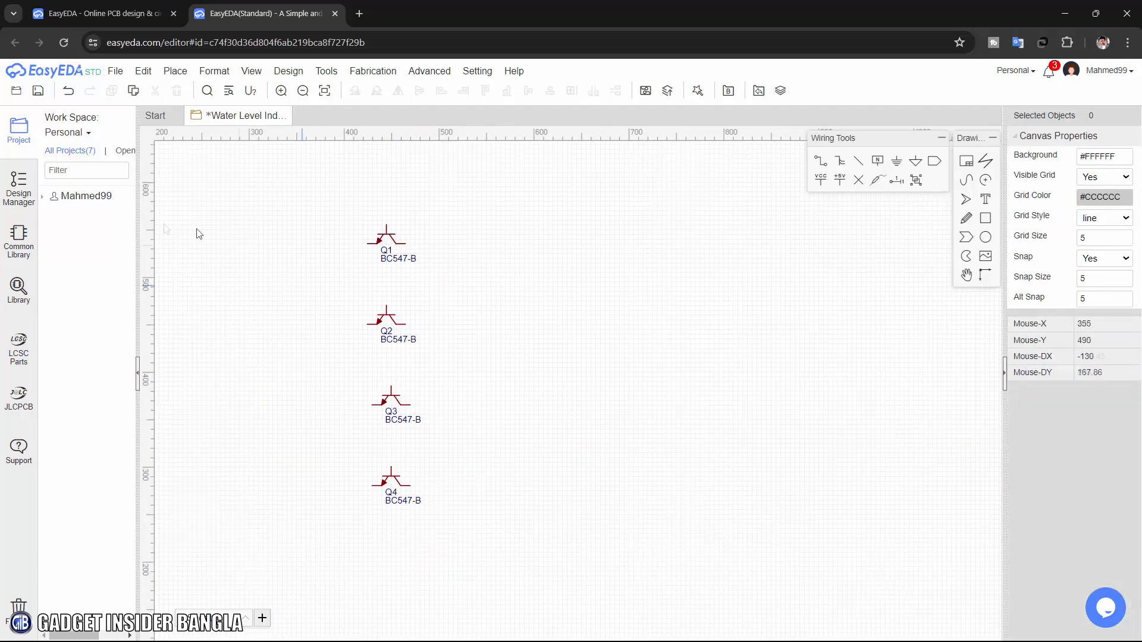
Search the component library for 220ohm and choose the through-hole resistor CR1/4W-220Ω±5%-ST26.
{"action": "left_click", "coordinate": [18, 291]}
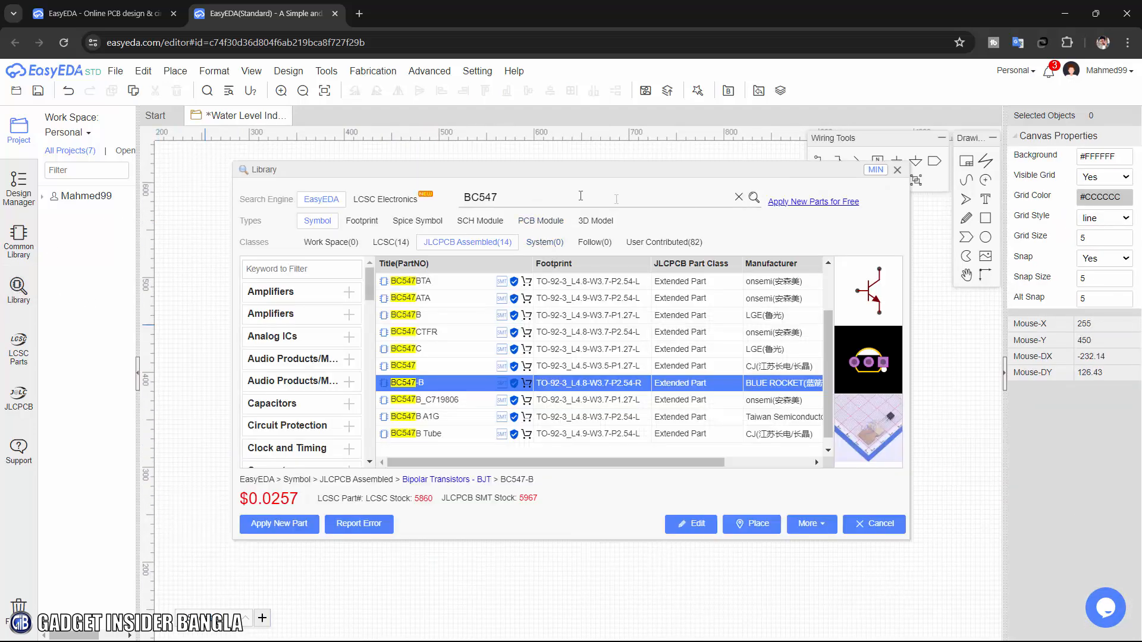
{"action": "left_click", "coordinate": [739, 198]}
{"action": "type", "text": "22"}
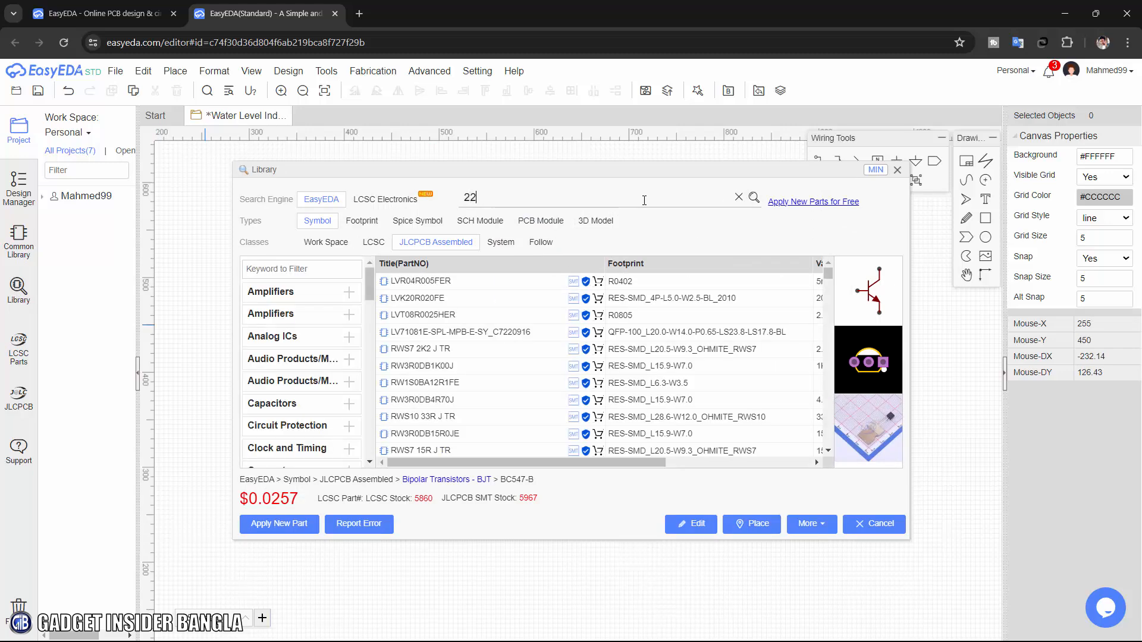
{"action": "type", "text": "0ohm"}
{"action": "key", "text": "Return"}
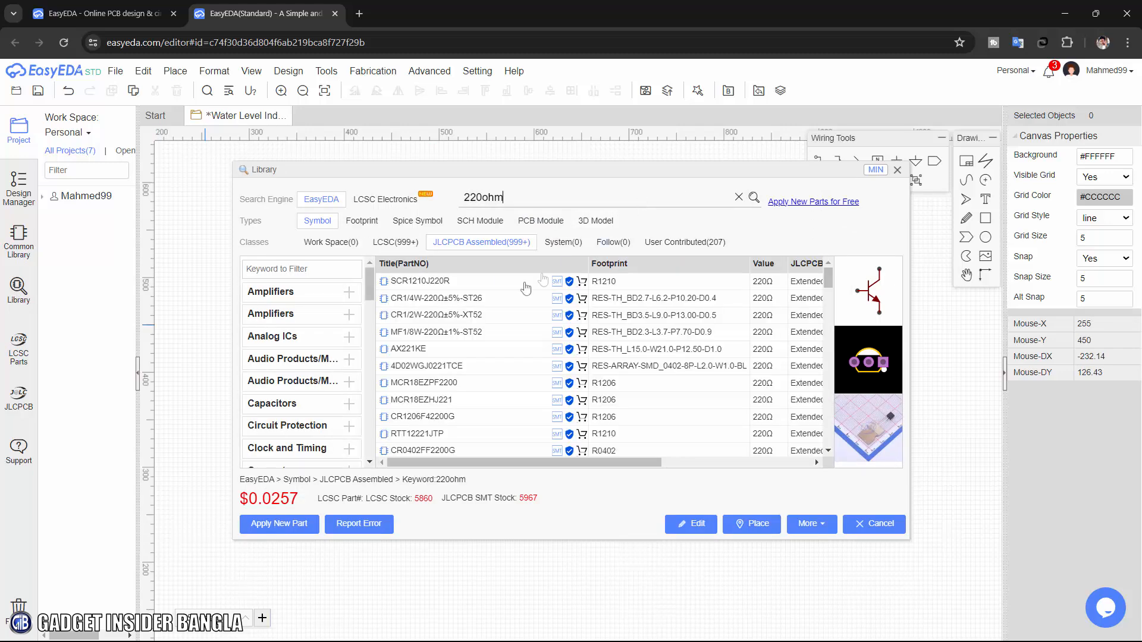
{"action": "left_click", "coordinate": [446, 283]}
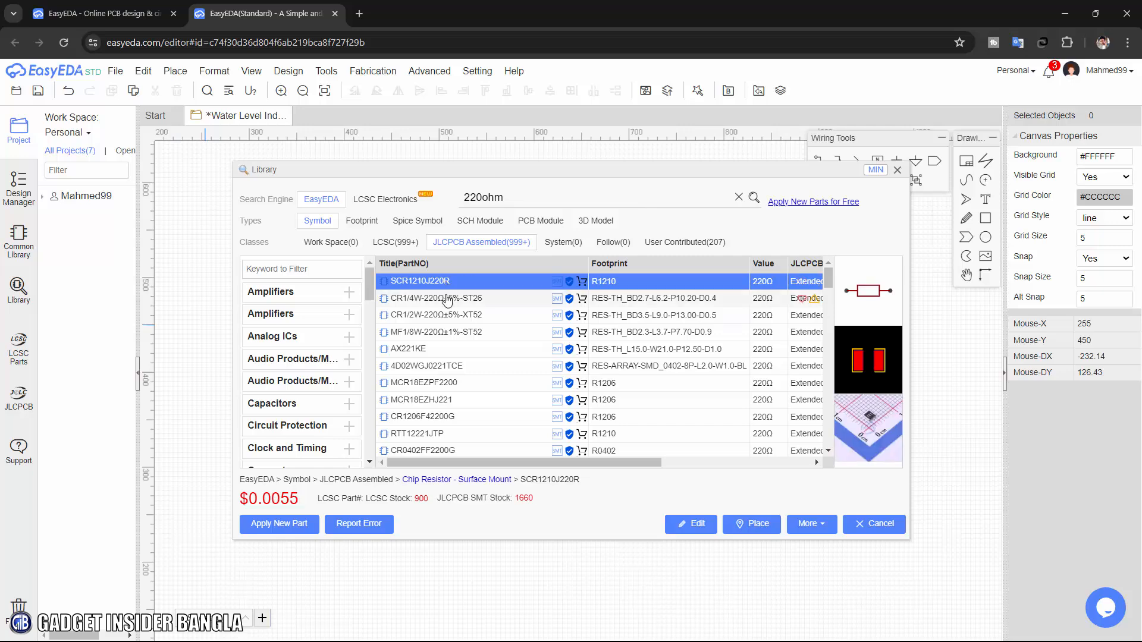
{"action": "left_click", "coordinate": [450, 298]}
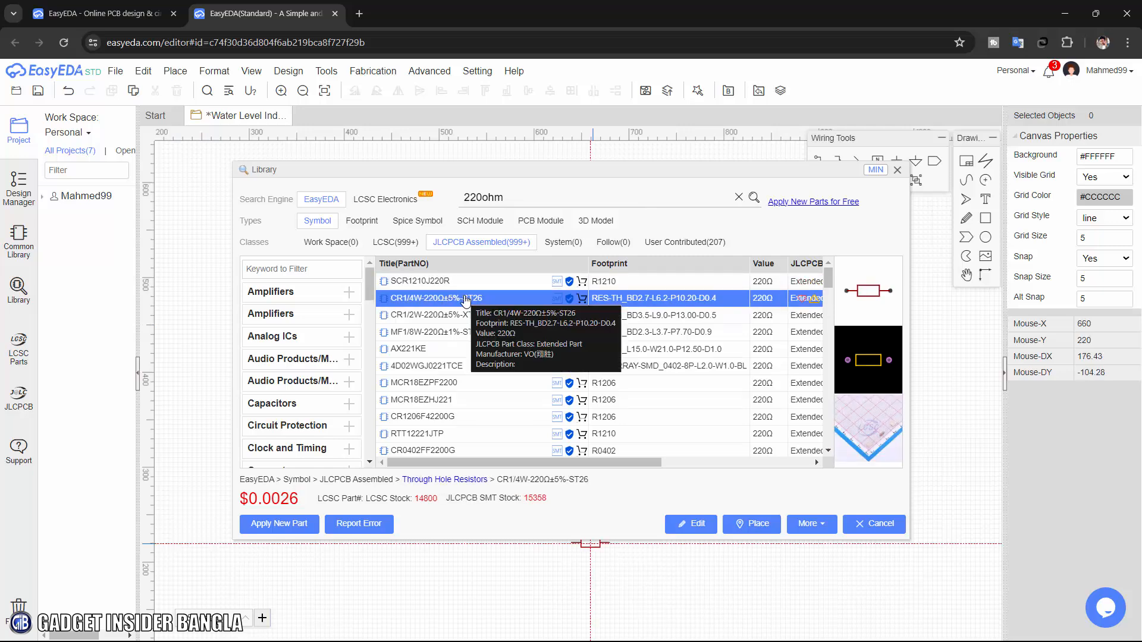
Place four of the 220Ω resistors in a column, one to the right of each transistor.
{"action": "left_click", "coordinate": [752, 523]}
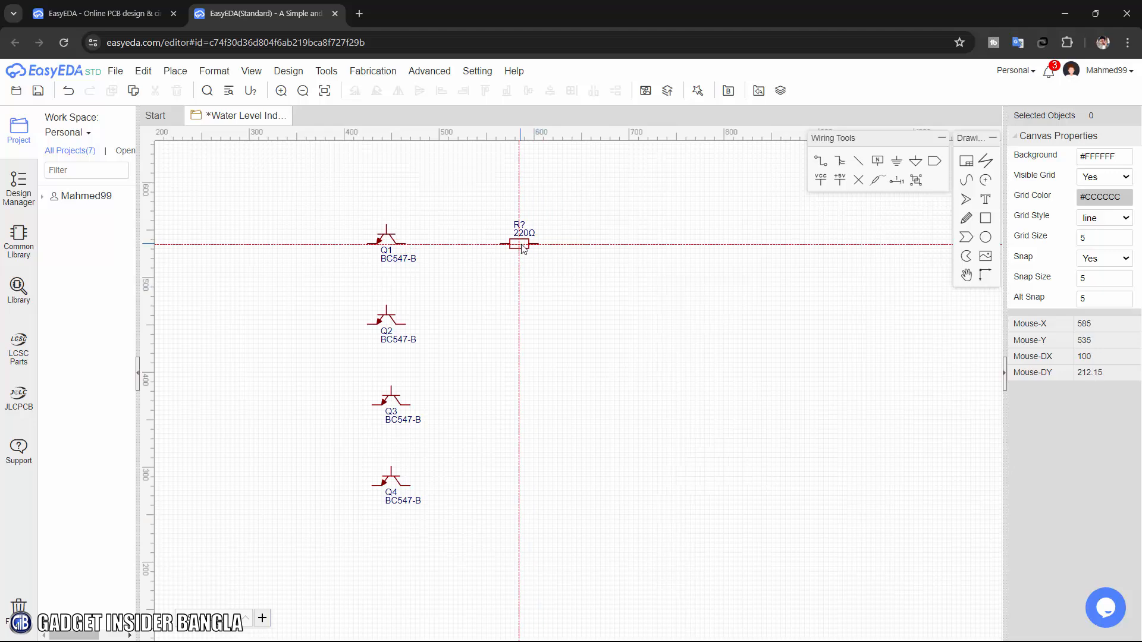
{"action": "left_click", "coordinate": [575, 249]}
{"action": "left_click", "coordinate": [575, 329]}
{"action": "left_click", "coordinate": [575, 409]}
{"action": "left_click", "coordinate": [575, 489]}
{"action": "key", "text": "Escape"}
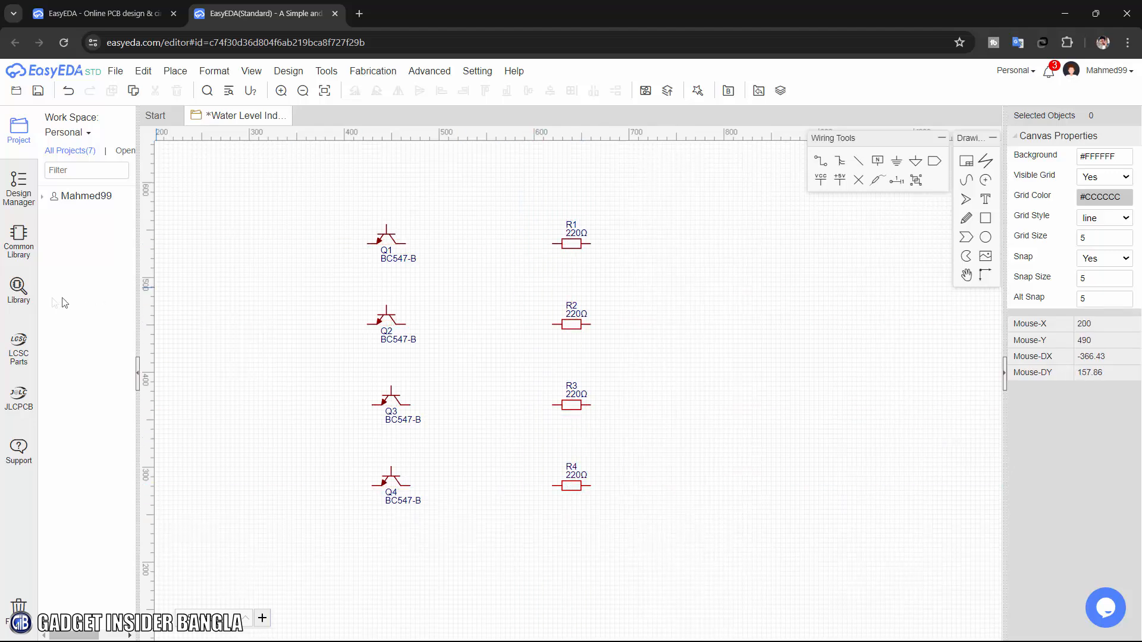
Search the component library for led-th and place one PT344-6C LED to the right of the top resistor.
{"action": "left_click", "coordinate": [18, 291]}
{"action": "double_click", "coordinate": [554, 197]}
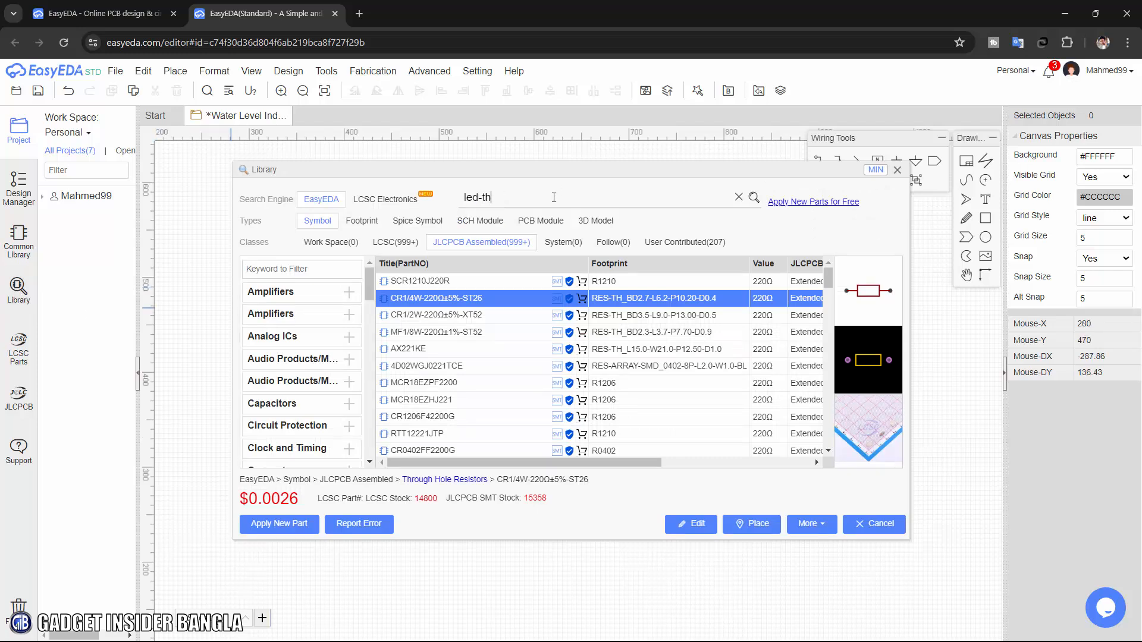
{"action": "type", "text": "led-th"}
{"action": "key", "text": "Return"}
{"action": "left_click", "coordinate": [432, 333]}
{"action": "left_click", "coordinate": [433, 351]}
{"action": "left_click", "coordinate": [431, 367]}
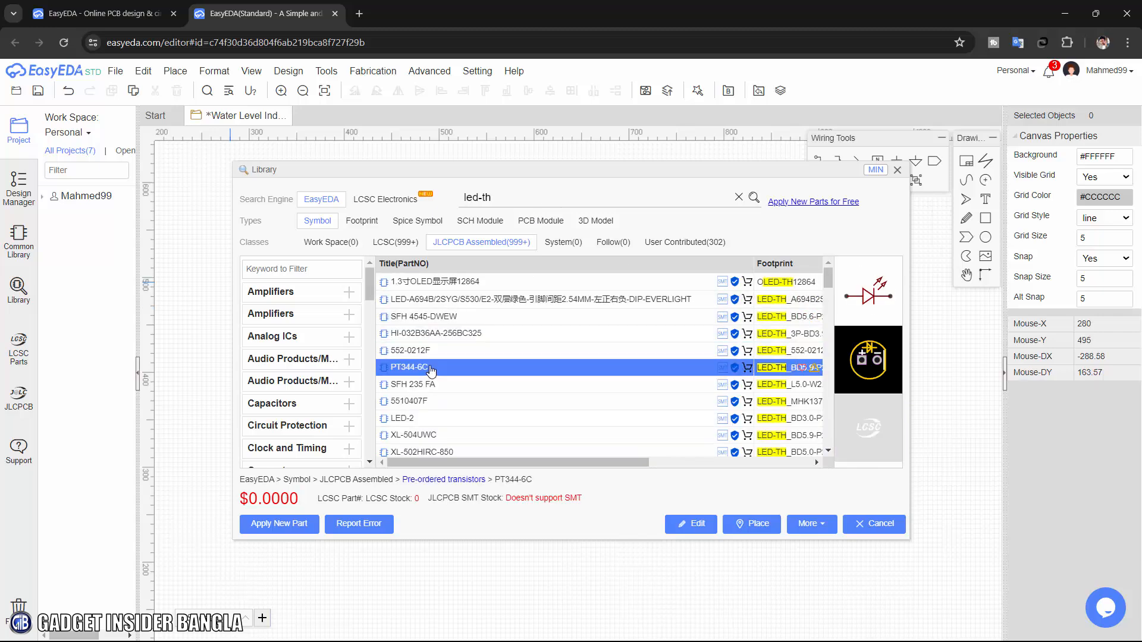
{"action": "left_click", "coordinate": [752, 523]}
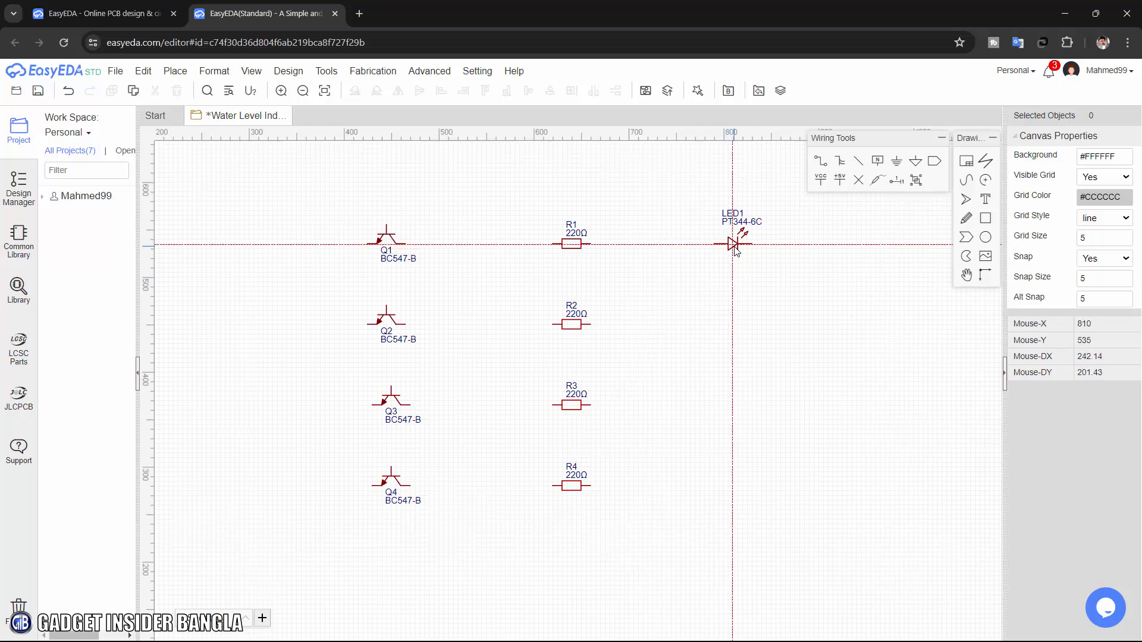
{"action": "left_click", "coordinate": [734, 243]}
Rotate the LED 180 degrees, delete its PT344-6C name label and move its designator closer to the symbol.
{"action": "key", "text": "space"}
{"action": "key", "text": "space"}
{"action": "left_click", "coordinate": [758, 232]}
{"action": "key", "text": "Delete"}
{"action": "left_click", "coordinate": [744, 244]}
{"action": "left_click_drag", "start_coordinate": [733, 225], "coordinate": [733, 231]}
Copy the LED and paste three copies below it, one beside each of the remaining resistors.
{"action": "left_click", "coordinate": [733, 243]}
{"action": "key", "text": "ctrl+c"}
{"action": "key", "text": "ctrl+v"}
{"action": "left_click", "coordinate": [732, 325]}
{"action": "key", "text": "ctrl+v"}
{"action": "left_click", "coordinate": [733, 406]}
{"action": "key", "text": "ctrl+v"}
{"action": "left_click", "coordinate": [728, 486]}
{"action": "right_click_drag", "start_coordinate": [780, 385], "coordinate": [753, 383]}
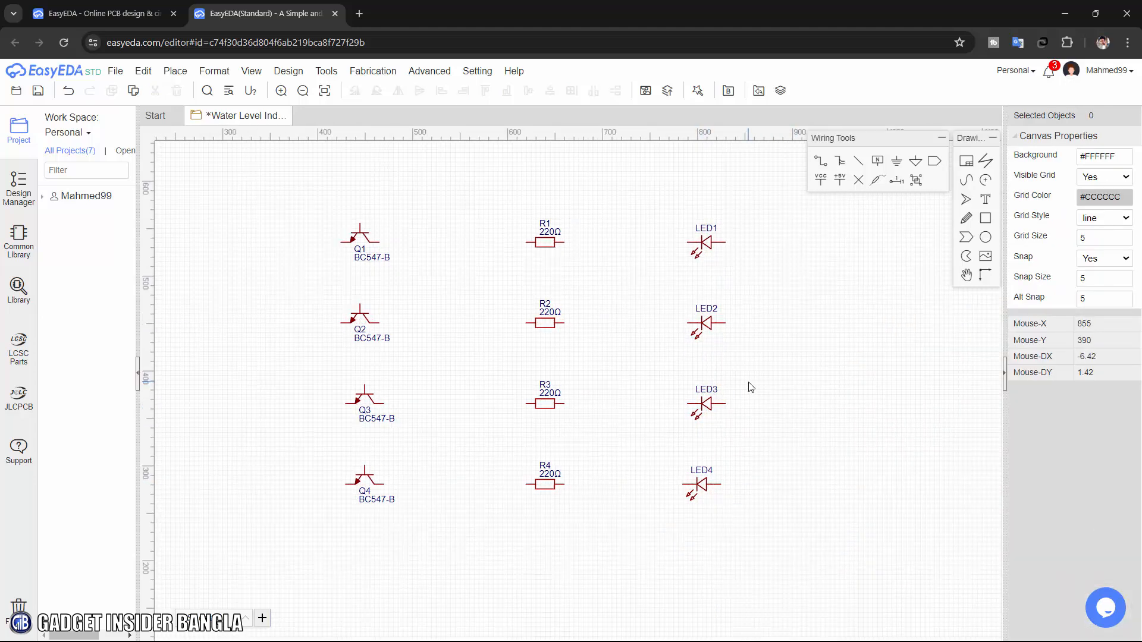
Search the component library for JL126 and place a five-pin JL126-50005G01 screw terminal beside the transistor column, on the side away from the resistors.
{"action": "key", "text": "shift+f"}
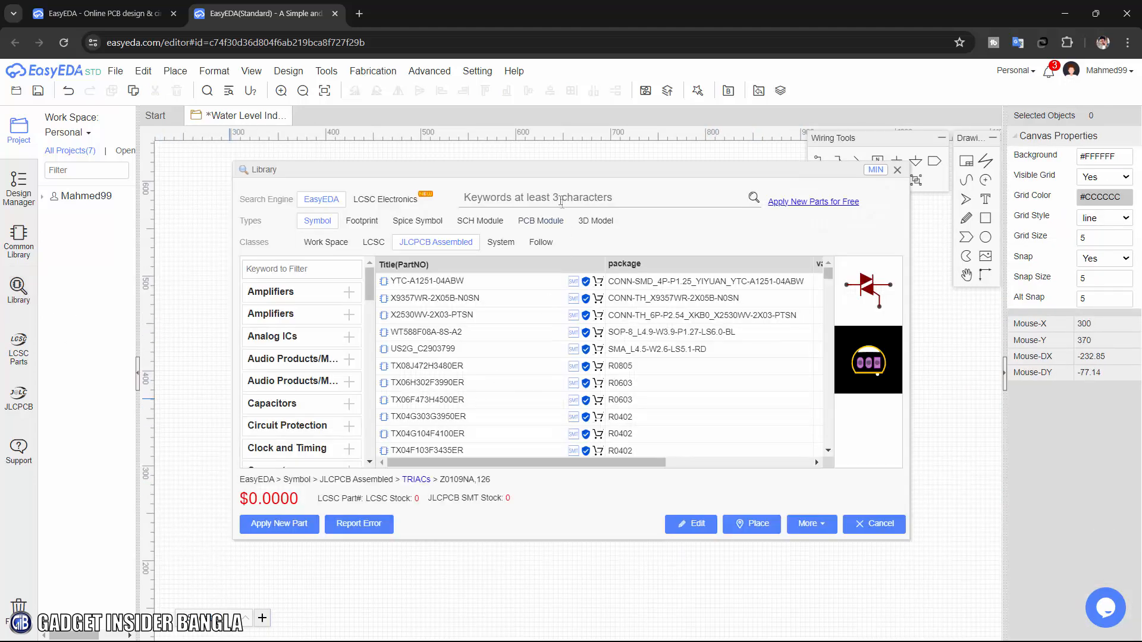
{"action": "type", "text": "JL126"}
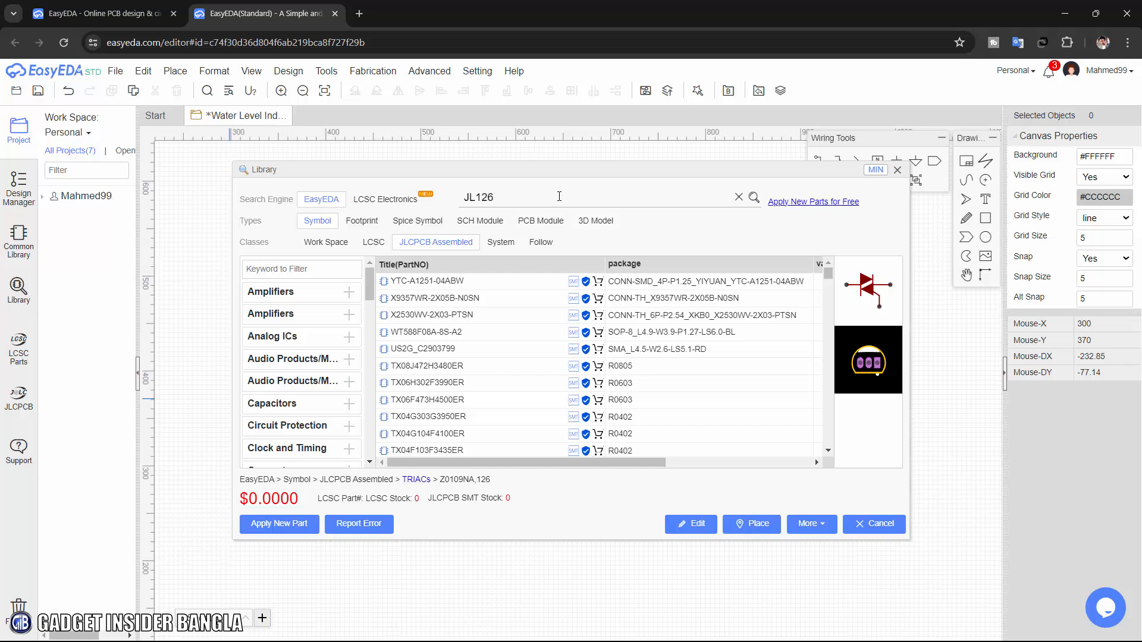
{"action": "key", "text": "Return"}
{"action": "left_click", "coordinate": [444, 299]}
{"action": "left_click", "coordinate": [438, 315]}
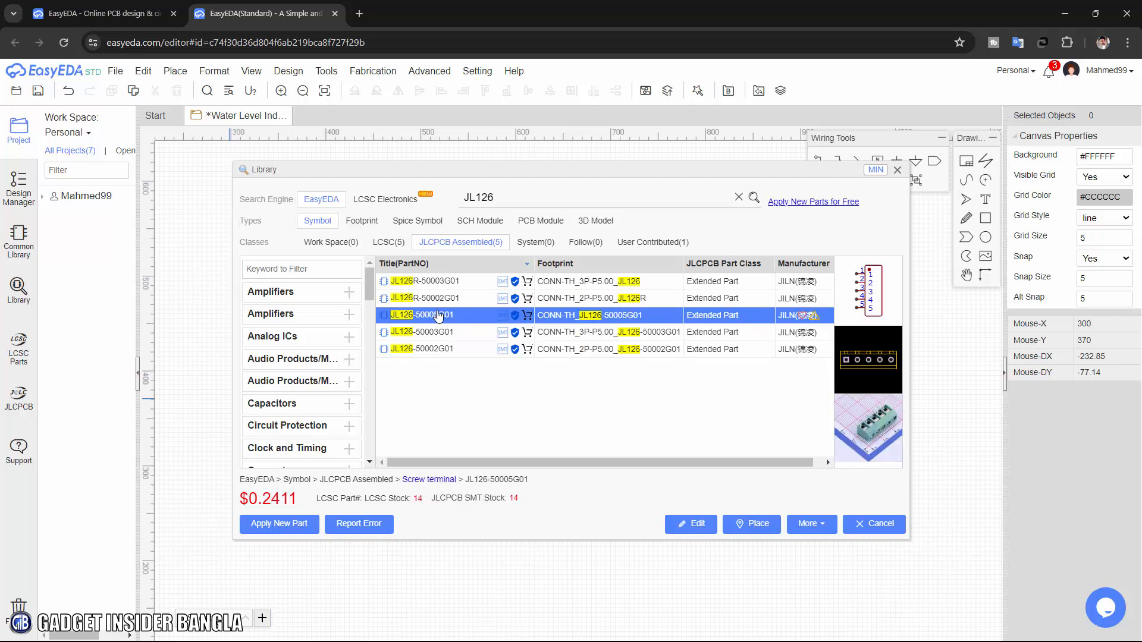
{"action": "left_click", "coordinate": [746, 523]}
{"action": "left_click", "coordinate": [240, 363]}
{"action": "right_click", "coordinate": [239, 363]}
{"action": "scroll", "coordinate": [216, 359], "scroll_direction": "up", "scroll_amount": 5}
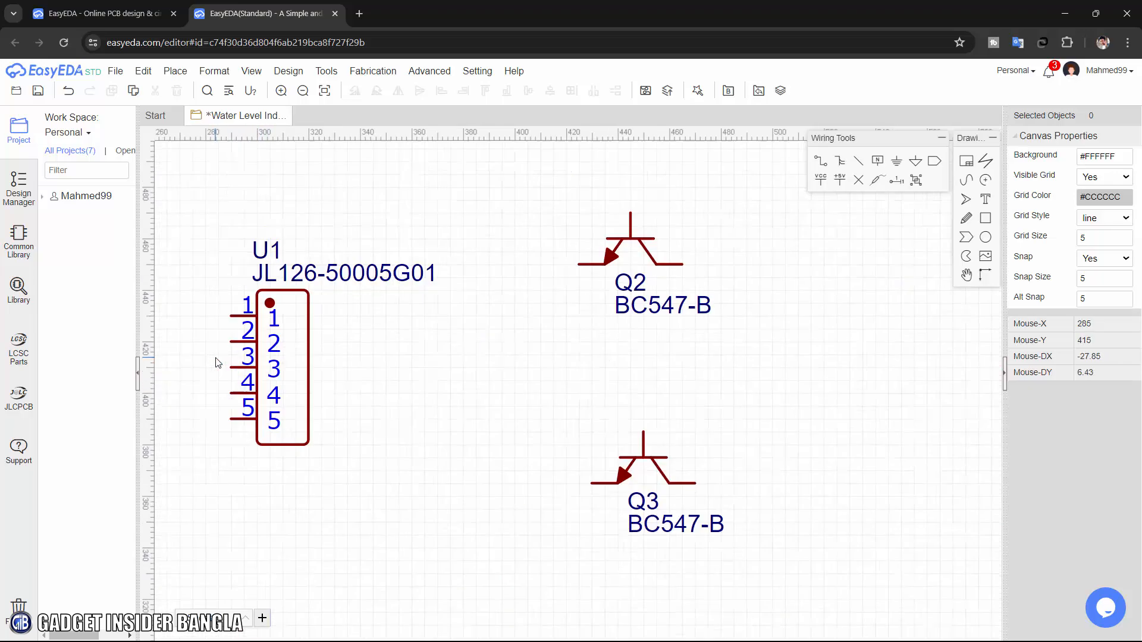
Rotate the five-pin terminal 180 degrees and renumber its outer pin numbers 1 to 5 from top to bottom.
{"action": "left_click", "coordinate": [345, 358]}
{"action": "key", "text": "space"}
{"action": "key", "text": "space"}
{"action": "double_click", "coordinate": [444, 300]}
{"action": "type", "text": "1"}
{"action": "key", "text": "Return"}
{"action": "double_click", "coordinate": [431, 334]}
{"action": "type", "text": "2"}
{"action": "key", "text": "Return"}
{"action": "double_click", "coordinate": [438, 407]}
{"action": "type", "text": "4"}
{"action": "key", "text": "Return"}
{"action": "double_click", "coordinate": [460, 451]}
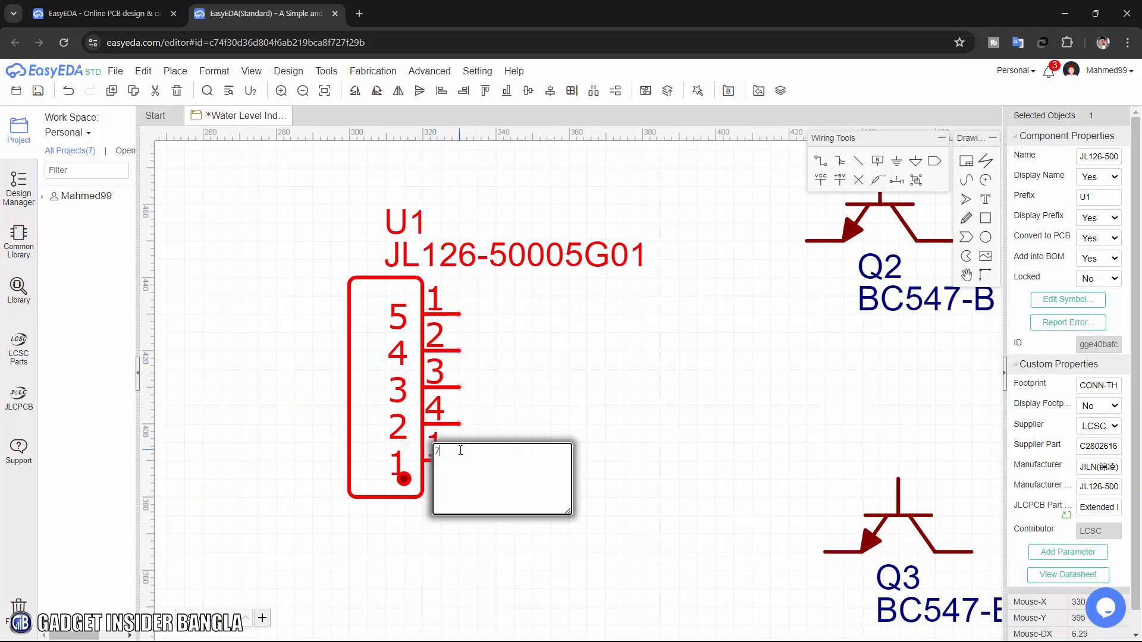
{"action": "type", "text": "5"}
{"action": "key", "text": "Return"}
Relabel the pin names inside the terminal's body 1 to 5 from top to bottom.
{"action": "double_click", "coordinate": [424, 469]}
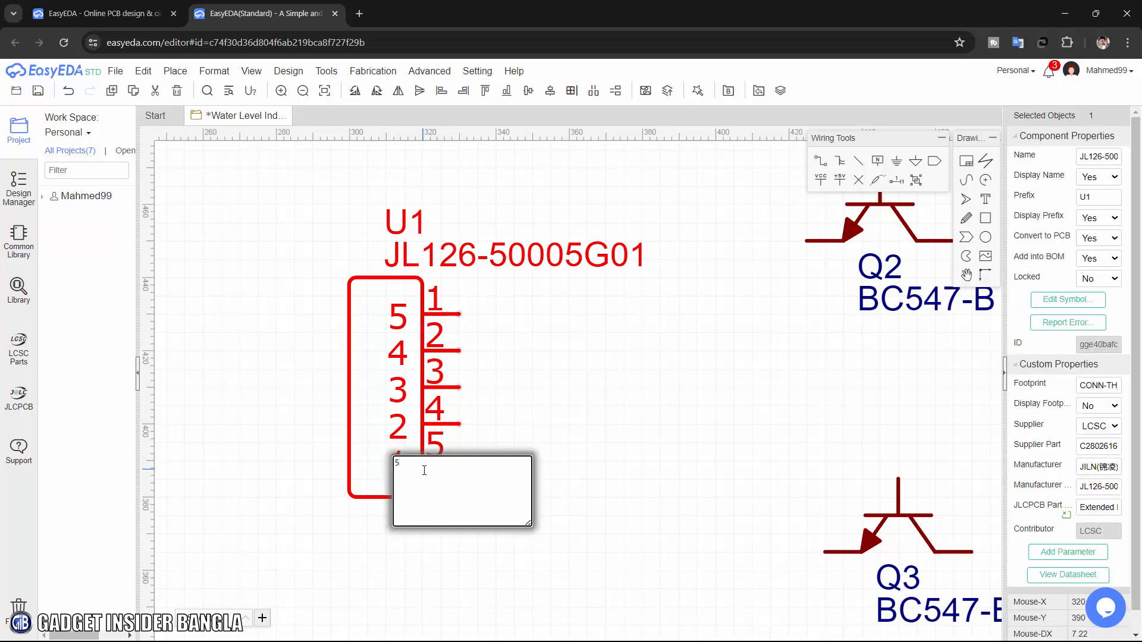
{"action": "key", "text": "Return"}
{"action": "double_click", "coordinate": [413, 447]}
{"action": "type", "text": "4"}
{"action": "key", "text": "Return"}
{"action": "double_click", "coordinate": [406, 398]}
{"action": "double_click", "coordinate": [408, 368]}
{"action": "type", "text": "2"}
{"action": "key", "text": "Return"}
{"action": "double_click", "coordinate": [400, 321]}
{"action": "type", "text": "1"}
{"action": "left_click", "coordinate": [559, 417]}
Change the five-pin terminal's name label to Probe.
{"action": "double_click", "coordinate": [533, 268]}
{"action": "type", "text": "Probe"}
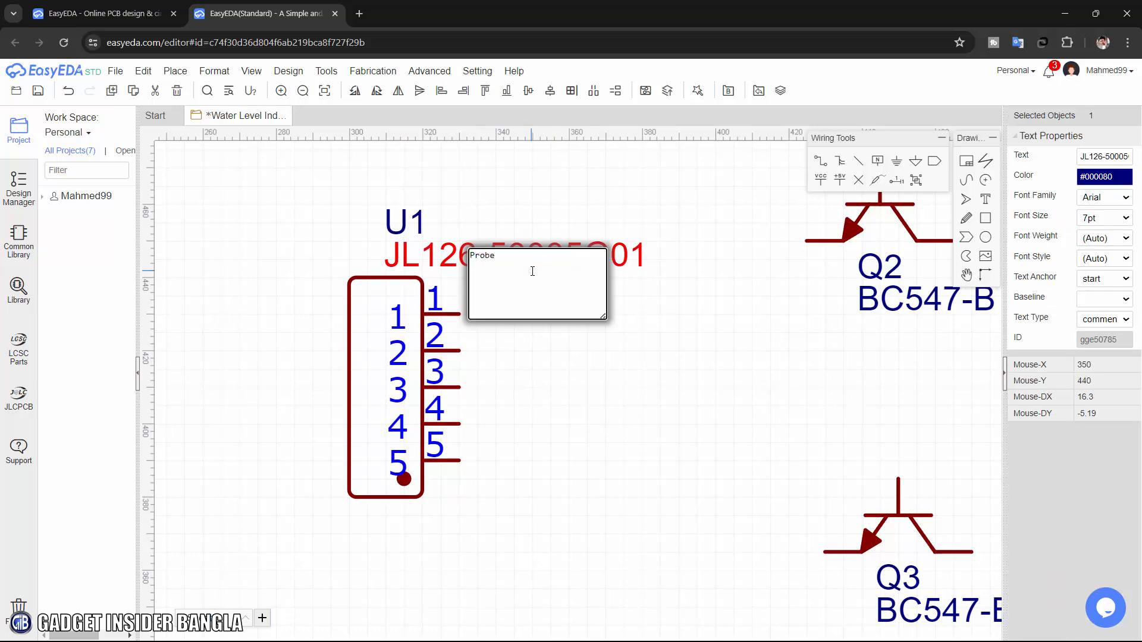
{"action": "key", "text": "Return"}
{"action": "left_click", "coordinate": [533, 273]}
{"action": "scroll", "coordinate": [533, 273], "scroll_direction": "down", "scroll_amount": 4}
{"action": "right_click_drag", "start_coordinate": [476, 278], "coordinate": [369, 301]}
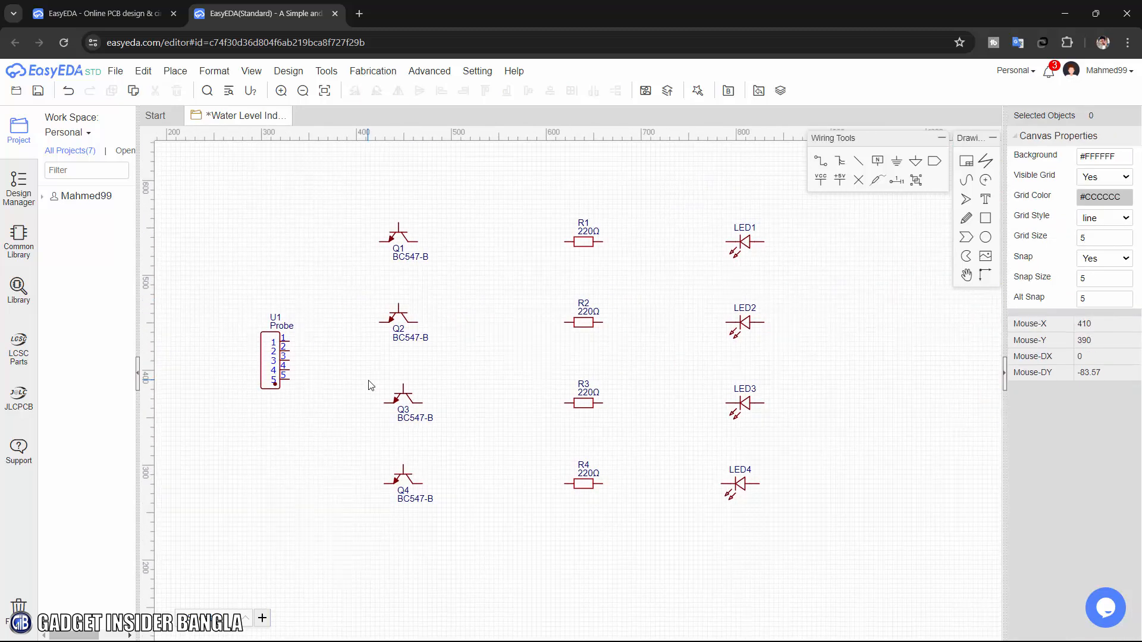
Wire Q1's emitter out and down past the transistors to an open end below the middle of the circuit.
{"action": "left_click", "coordinate": [834, 165]}
{"action": "left_click", "coordinate": [378, 243]}
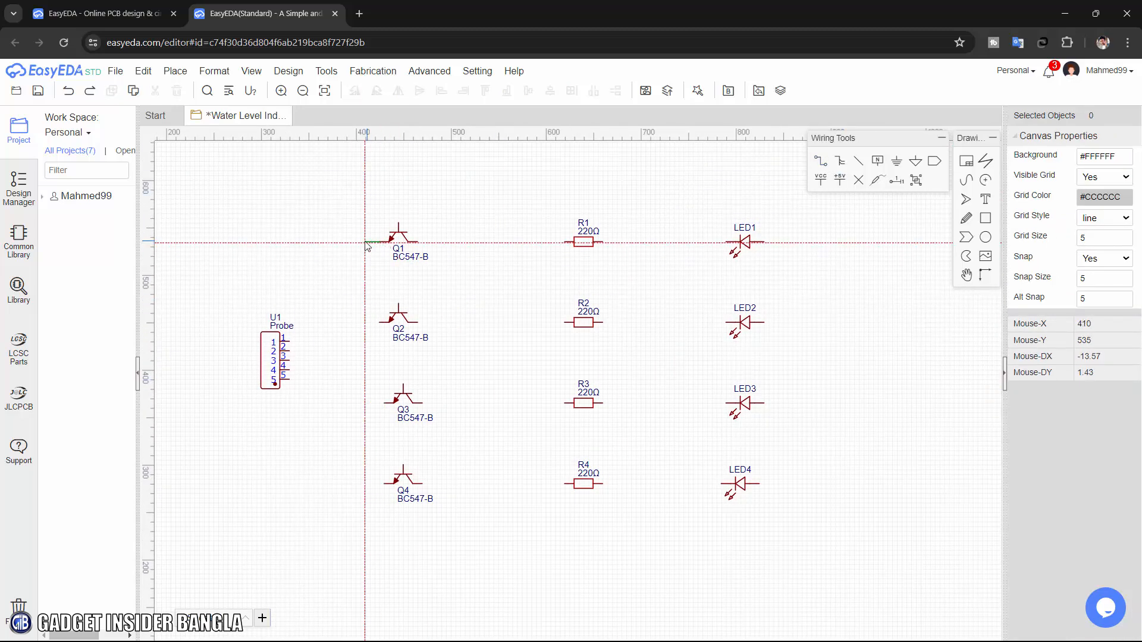
{"action": "left_click", "coordinate": [355, 569]}
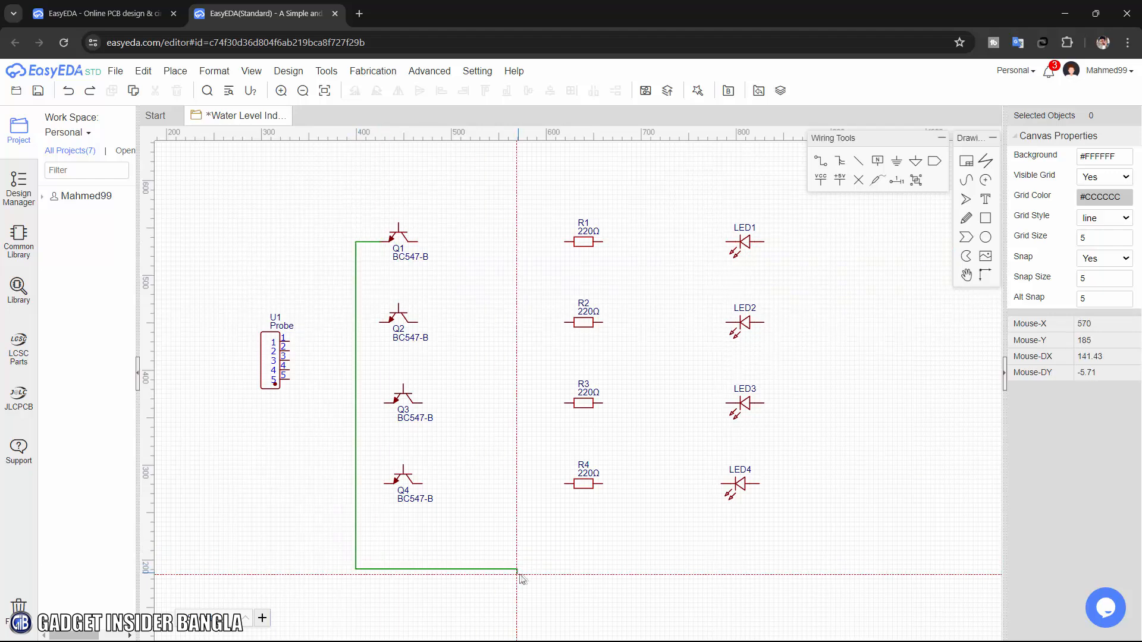
{"action": "double_click", "coordinate": [545, 589]}
Wire from a second open end beside the first, along and up to the outer pin of LED1.
{"action": "left_click", "coordinate": [579, 588]}
{"action": "left_click", "coordinate": [579, 570]}
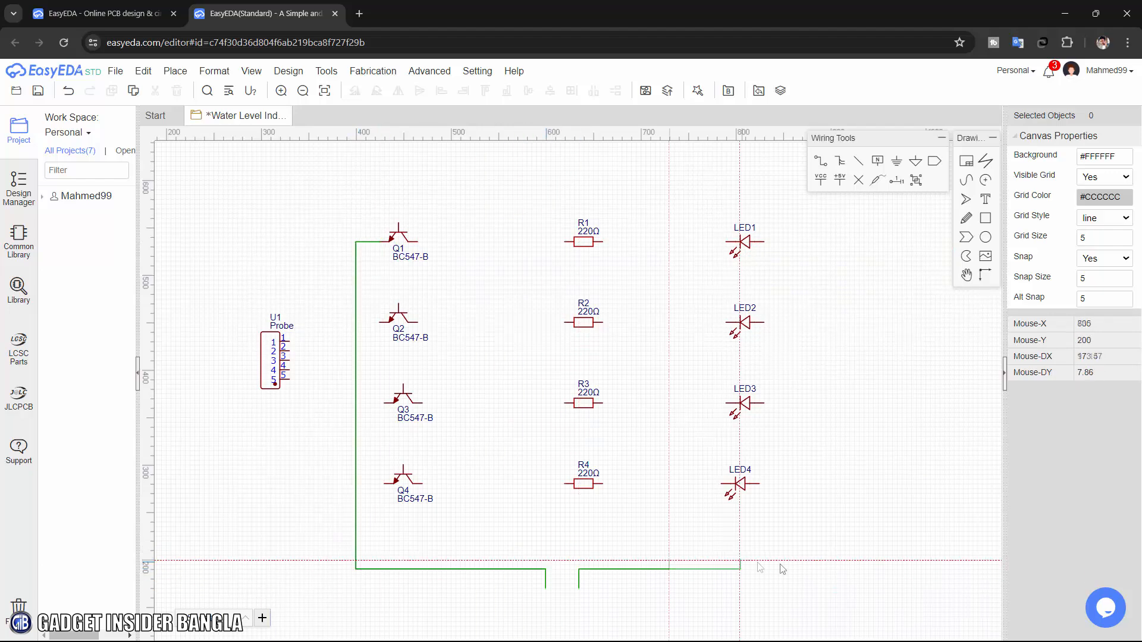
{"action": "left_click", "coordinate": [788, 243]}
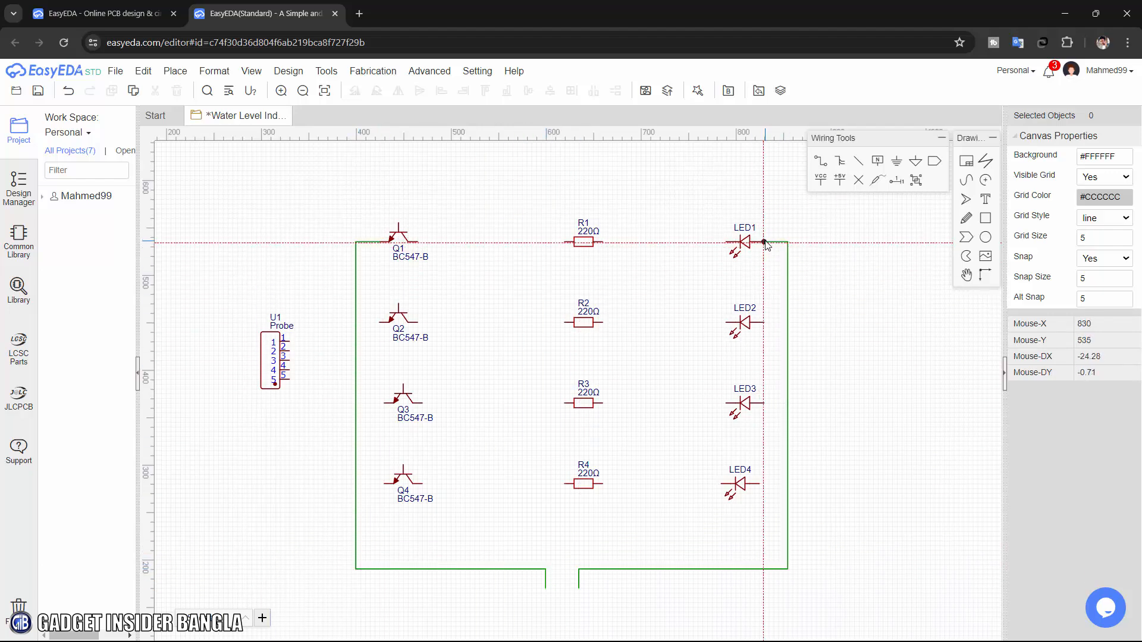
{"action": "left_click", "coordinate": [765, 243]}
{"action": "right_click_drag", "start_coordinate": [703, 276], "coordinate": [705, 271]}
Wire the emitters of Q2, Q3 and Q4 to the vertical wire coming from Q1's emitter.
{"action": "left_click", "coordinate": [389, 318]}
{"action": "left_click", "coordinate": [357, 317]}
{"action": "left_click", "coordinate": [389, 398]}
{"action": "left_click", "coordinate": [357, 398]}
{"action": "left_click", "coordinate": [389, 479]}
{"action": "left_click", "coordinate": [358, 479]}
Wire the top two rows in series: Q1's collector through R1 to LED1, and Q2's collector through R2 to LED2.
{"action": "left_click", "coordinate": [420, 236]}
{"action": "left_click", "coordinate": [568, 237]}
{"action": "left_click", "coordinate": [604, 237]}
{"action": "left_click", "coordinate": [728, 237]}
{"action": "left_click", "coordinate": [419, 317]}
{"action": "left_click", "coordinate": [567, 317]}
{"action": "left_click", "coordinate": [604, 317]}
{"action": "left_click", "coordinate": [728, 317]}
Wire the lower two rows in series: Q3's collector through R3 to LED3, and Q4's collector through R4 to LED4.
{"action": "left_click", "coordinate": [425, 398]}
{"action": "left_click", "coordinate": [567, 398]}
{"action": "left_click", "coordinate": [604, 398]}
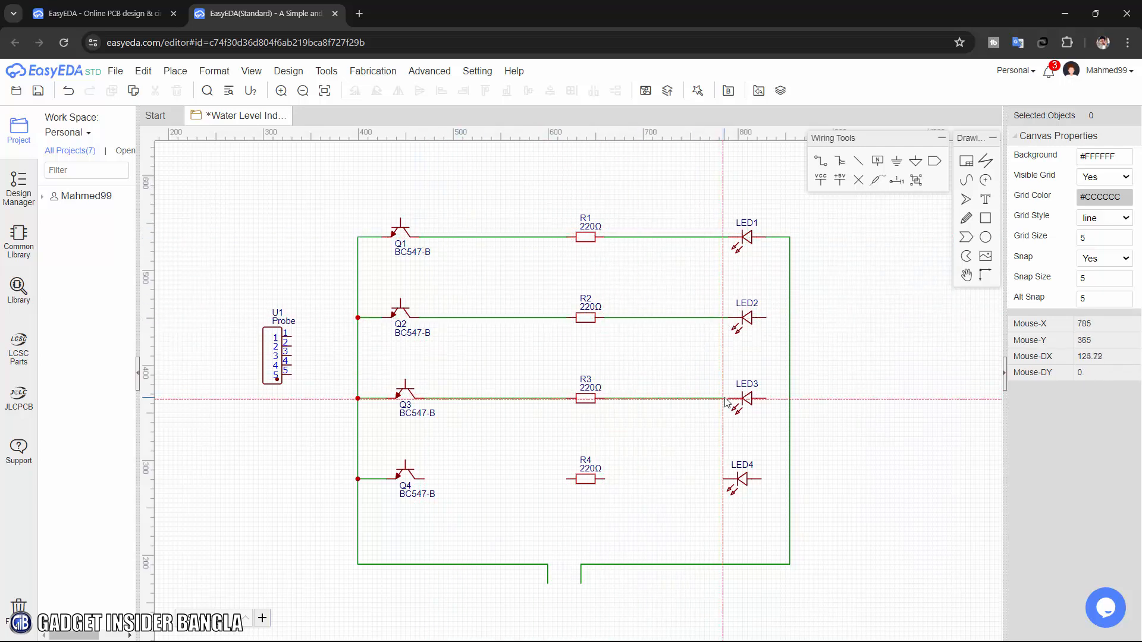
{"action": "left_click", "coordinate": [728, 398]}
{"action": "left_click", "coordinate": [425, 479]}
{"action": "left_click", "coordinate": [567, 479]}
{"action": "left_click", "coordinate": [604, 479]}
{"action": "left_click", "coordinate": [725, 479]}
Wire the outer pins of LED4, LED3 and LED2 to the vertical wire coming from LED1.
{"action": "left_click", "coordinate": [762, 480]}
{"action": "left_click", "coordinate": [790, 479]}
{"action": "left_click", "coordinate": [766, 399]}
{"action": "left_click", "coordinate": [790, 398]}
{"action": "left_click", "coordinate": [766, 318]}
{"action": "left_click", "coordinate": [790, 318]}
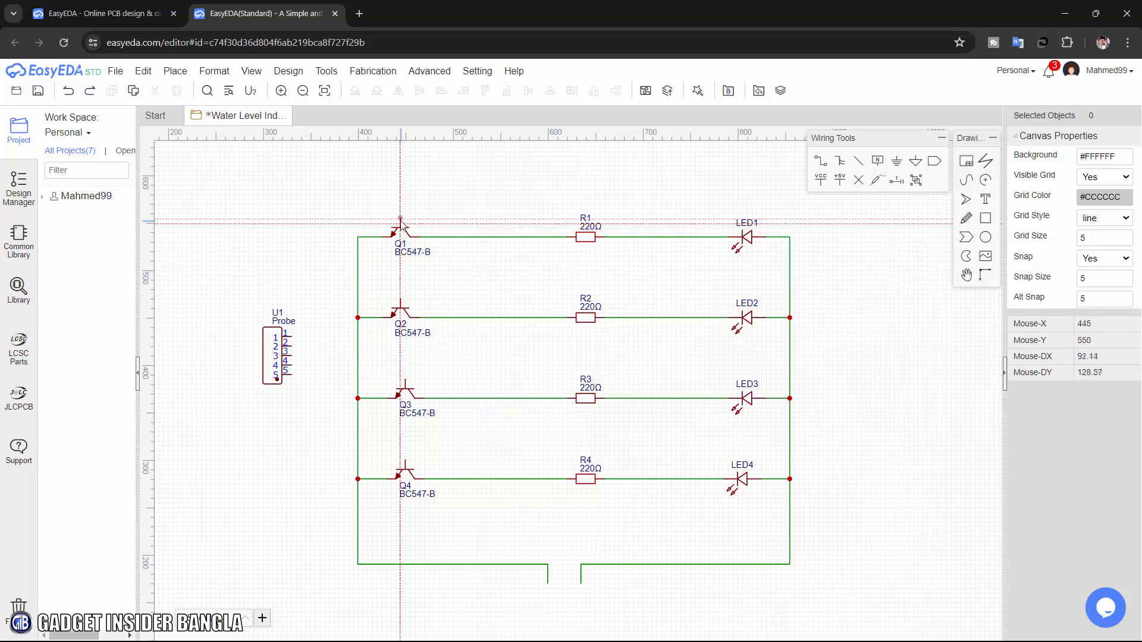
Wire the bases of Q1, Q2 and Q3 to pins 1, 2 and 3 of the Probe terminal.
{"action": "left_click", "coordinate": [401, 219]}
{"action": "left_click", "coordinate": [301, 219]}
{"action": "left_click", "coordinate": [291, 337]}
{"action": "left_click", "coordinate": [400, 299]}
{"action": "left_click", "coordinate": [316, 299]}
{"action": "left_click", "coordinate": [292, 346]}
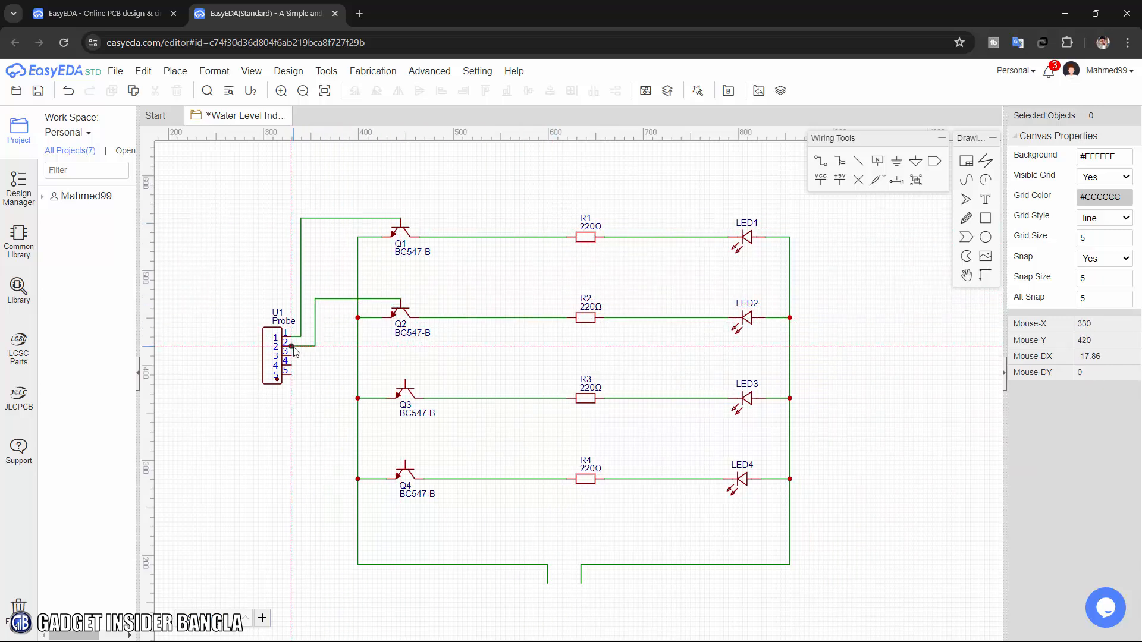
{"action": "left_click", "coordinate": [405, 380]}
{"action": "left_click", "coordinate": [335, 380]}
{"action": "left_click", "coordinate": [291, 356]}
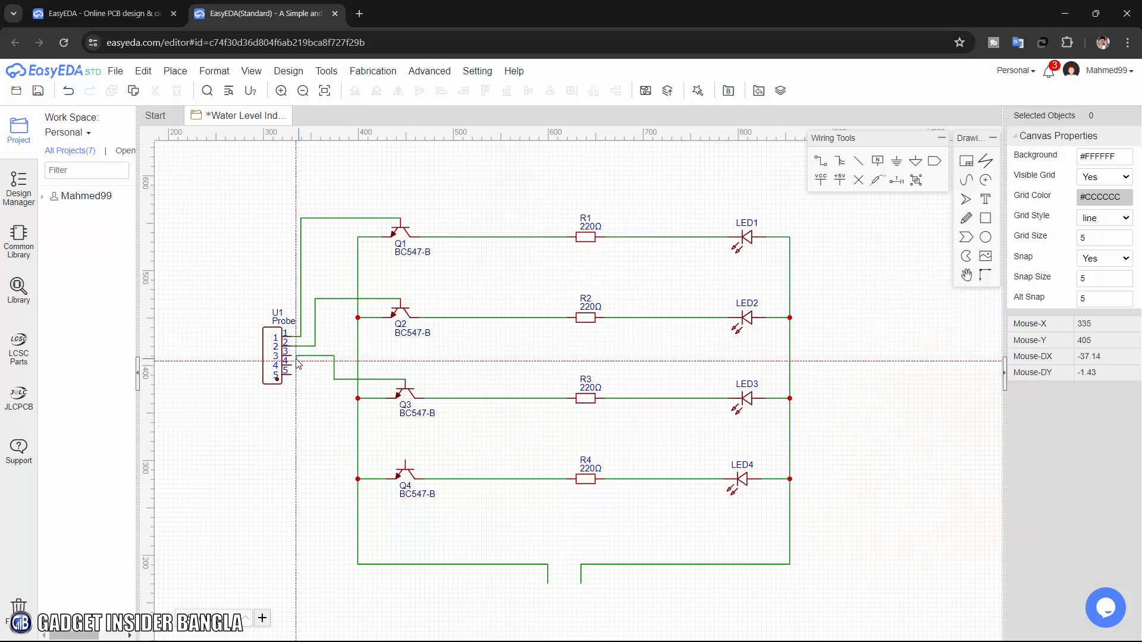
Wire Q4's base to Probe pin 4 and straighten the bend in that wire.
{"action": "left_click", "coordinate": [406, 460]}
{"action": "left_click", "coordinate": [315, 465]}
{"action": "left_click", "coordinate": [291, 365]}
{"action": "key", "text": "Escape"}
{"action": "left_click", "coordinate": [317, 465]}
{"action": "left_click_drag", "start_coordinate": [315, 465], "coordinate": [315, 460]}
{"action": "left_click", "coordinate": [317, 478]}
Wire Probe pin 5 down and across below the Q4 row to the common vertical wire of the LEDs.
{"action": "key", "text": "w"}
{"action": "left_click", "coordinate": [292, 375]}
{"action": "left_click", "coordinate": [301, 375]}
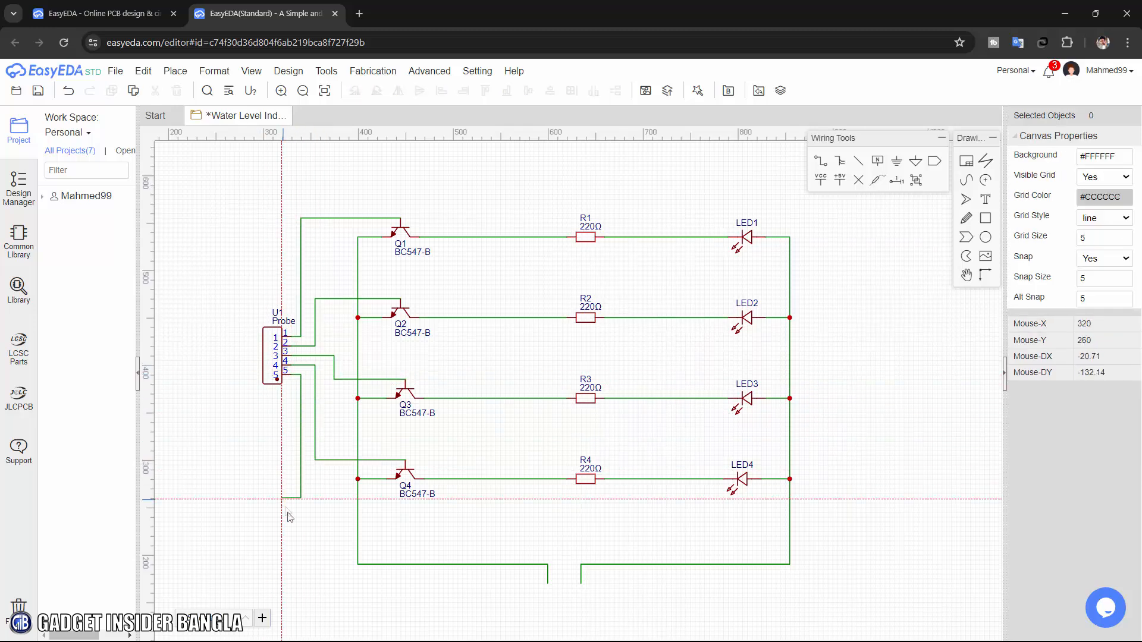
{"action": "left_click", "coordinate": [306, 533]}
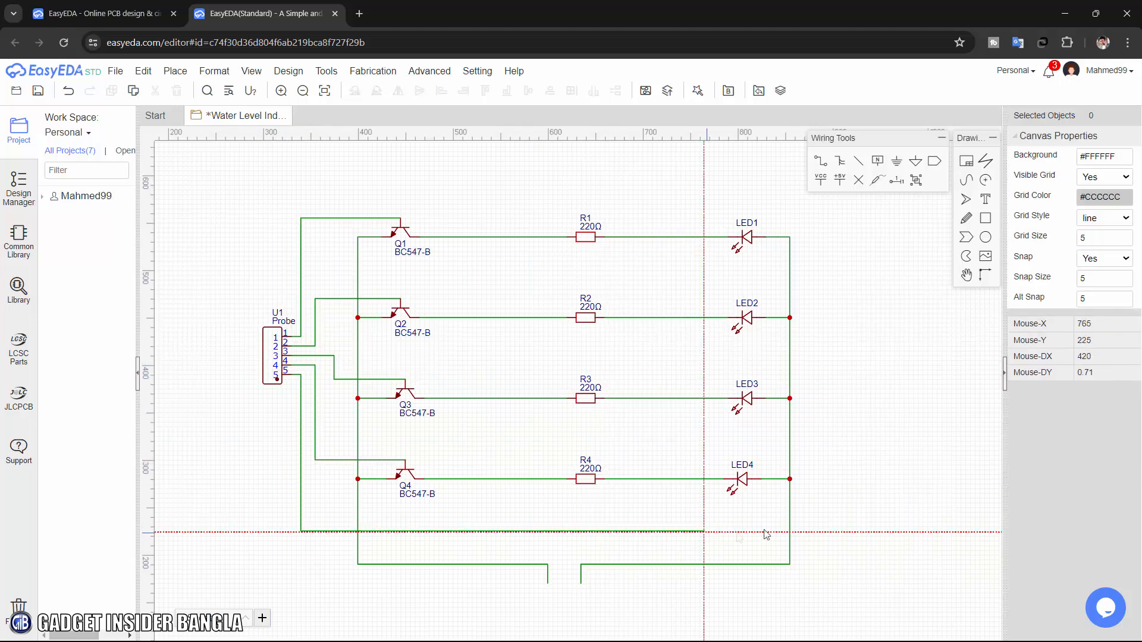
{"action": "left_click", "coordinate": [790, 532]}
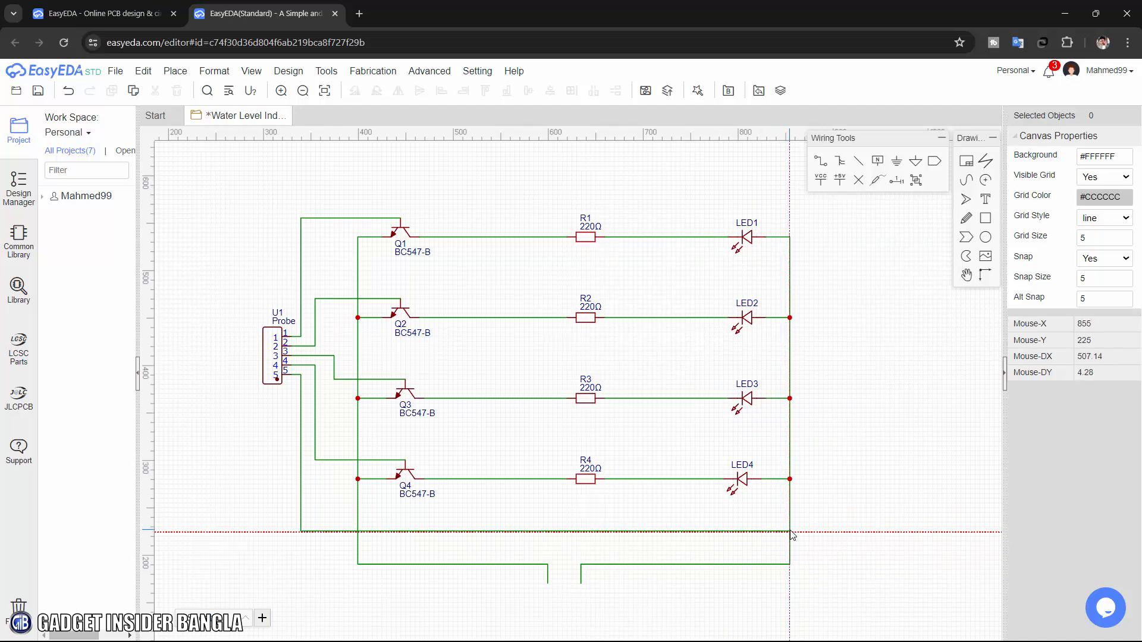
{"action": "key", "text": "Escape"}
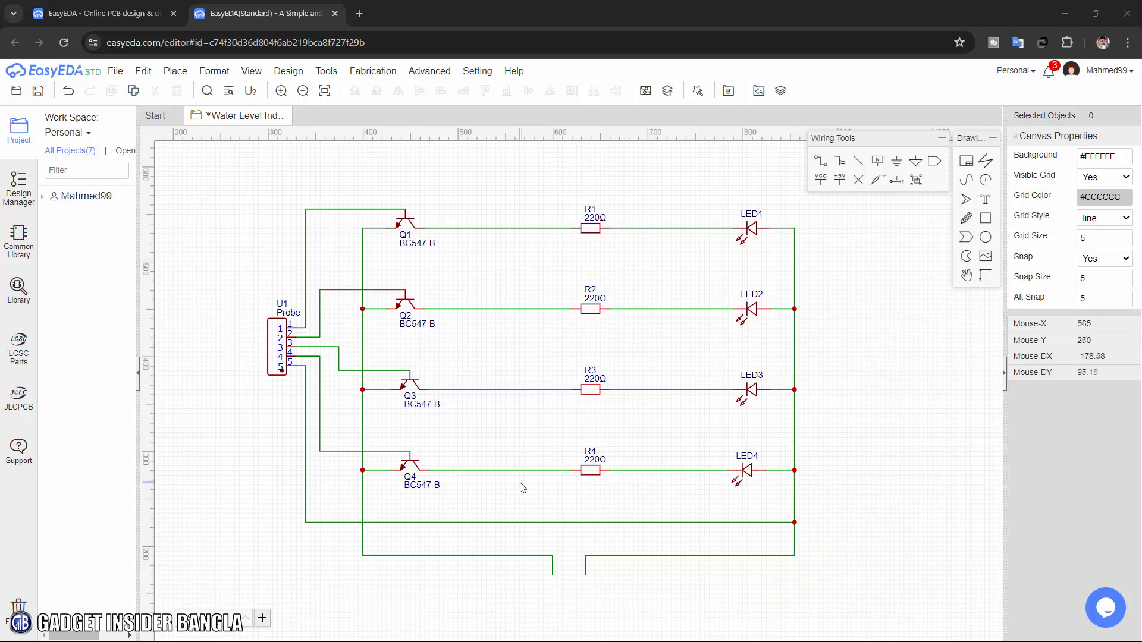
Place a two-pin JL126R-50002G01 terminal from the library just below the two open wire ends.
{"action": "right_click_drag", "start_coordinate": [523, 488], "coordinate": [497, 441]}
{"action": "left_click", "coordinate": [31, 289]}
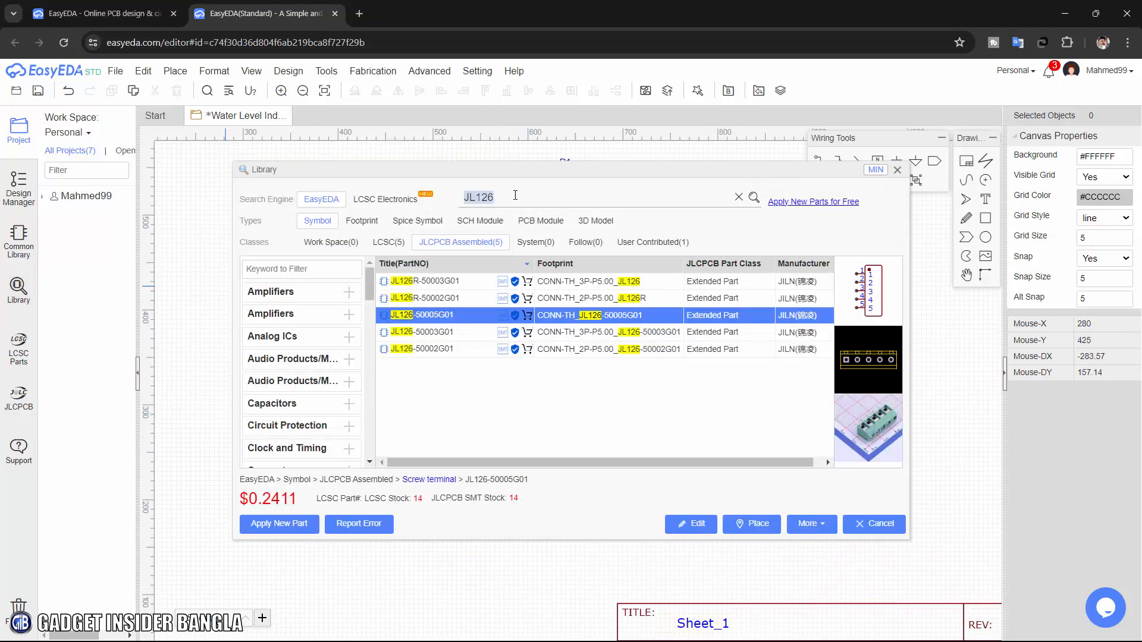
{"action": "left_click", "coordinate": [425, 282]}
{"action": "double_click", "coordinate": [426, 298]}
{"action": "left_click", "coordinate": [548, 552]}
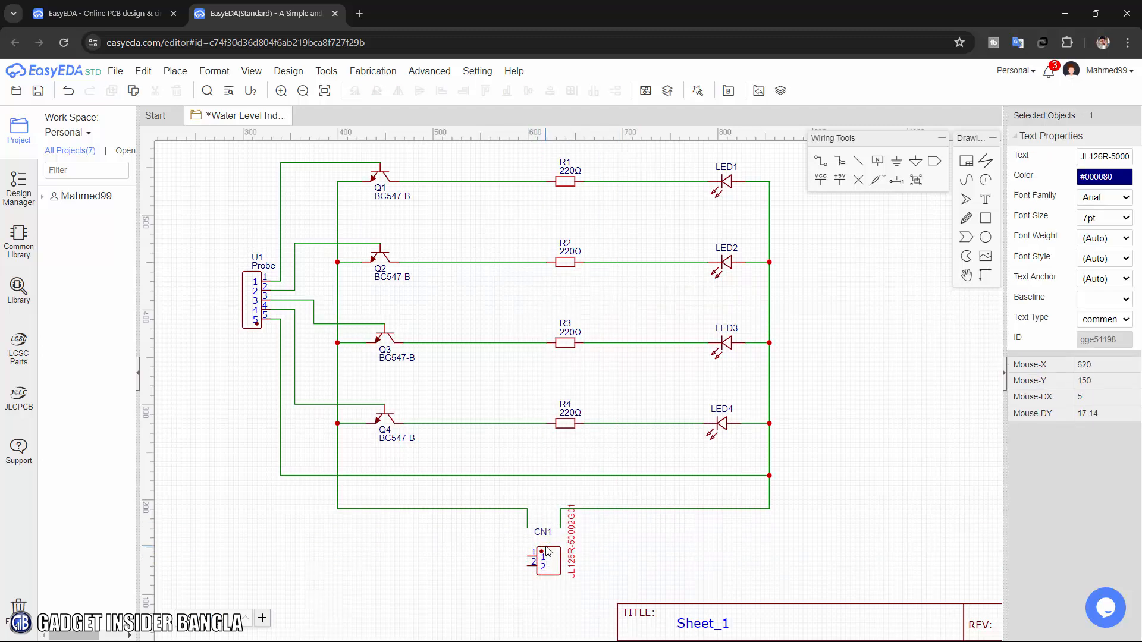
Rotate the two-pin terminal so its pins point up, move it closer to the wire ends and rename its label Power.
{"action": "left_click", "coordinate": [546, 551]}
{"action": "key", "text": "space"}
{"action": "key", "text": "space"}
{"action": "key", "text": "space"}
{"action": "left_click_drag", "start_coordinate": [546, 558], "coordinate": [552, 546]}
{"action": "double_click", "coordinate": [589, 552]}
{"action": "type", "text": "Power"}
{"action": "key", "text": "Return"}
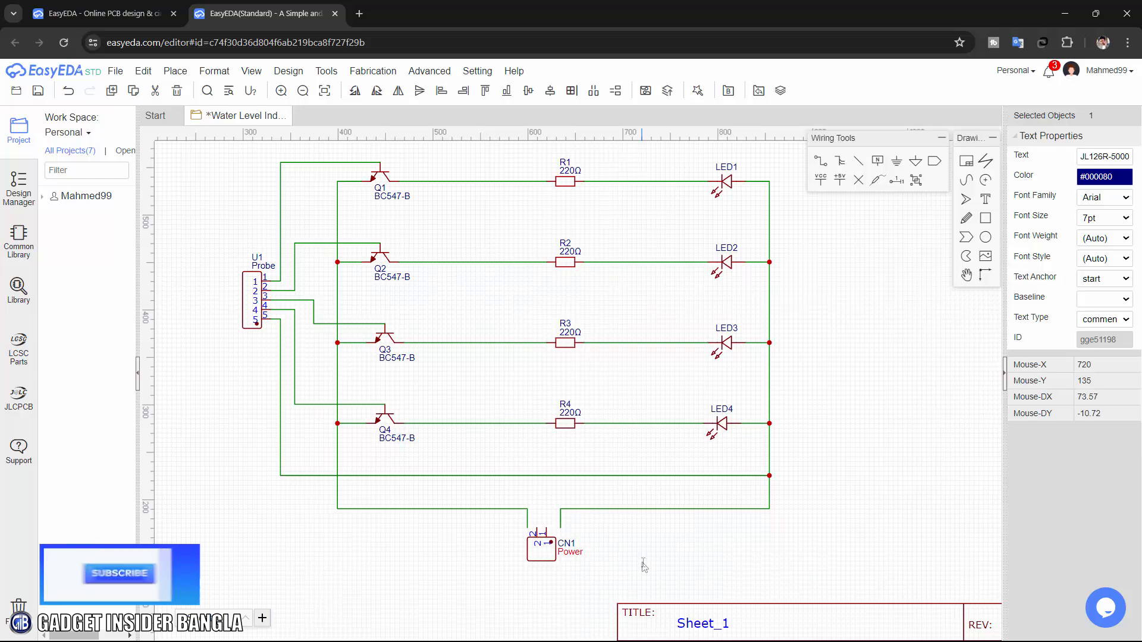
Adjust the Power terminal and the two open wire ends so that each wire connects to one of its pins.
{"action": "left_click", "coordinate": [548, 538]}
{"action": "left_click_drag", "start_coordinate": [550, 537], "coordinate": [549, 510]}
{"action": "left_click", "coordinate": [528, 526]}
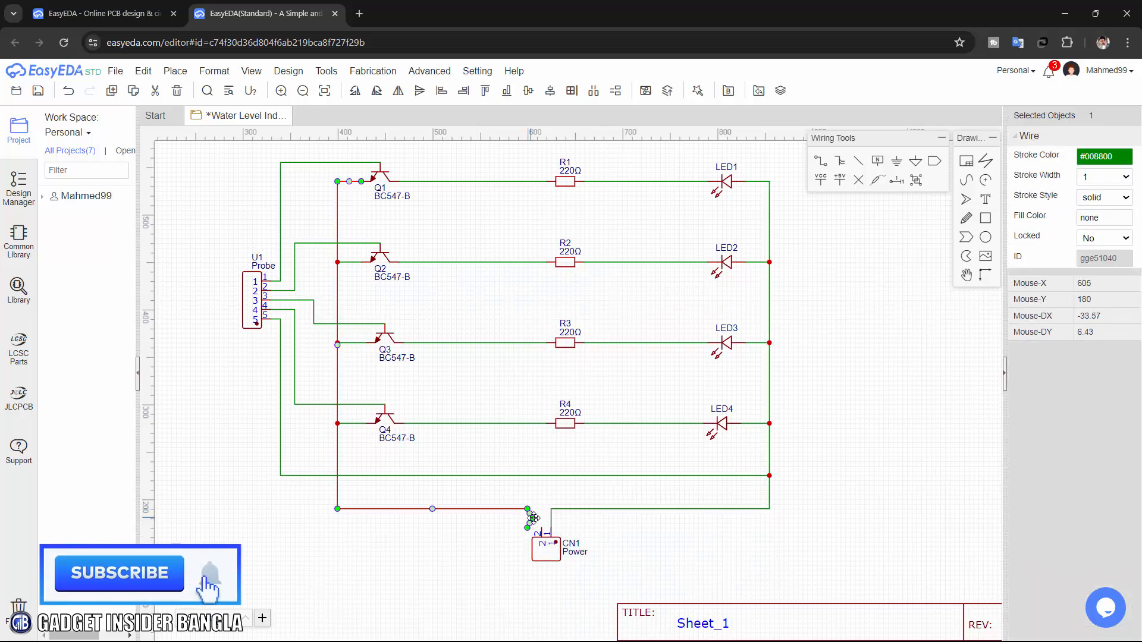
{"action": "mouse_move", "coordinate": [528, 526]}
{"action": "left_mouse_down"}
{"action": "mouse_move", "coordinate": [541, 528]}
{"action": "mouse_move", "coordinate": [542, 510]}
{"action": "left_mouse_up"}
{"action": "scroll", "coordinate": [575, 427], "scroll_direction": "up", "scroll_amount": 3}
{"action": "right_click_drag", "start_coordinate": [581, 535], "coordinate": [534, 514]}
{"action": "scroll", "coordinate": [529, 431], "scroll_direction": "down", "scroll_amount": 2}
{"action": "scroll", "coordinate": [534, 514], "scroll_direction": "down", "scroll_amount": 2}
{"action": "right_click_drag", "start_coordinate": [533, 413], "coordinate": [522, 453]}
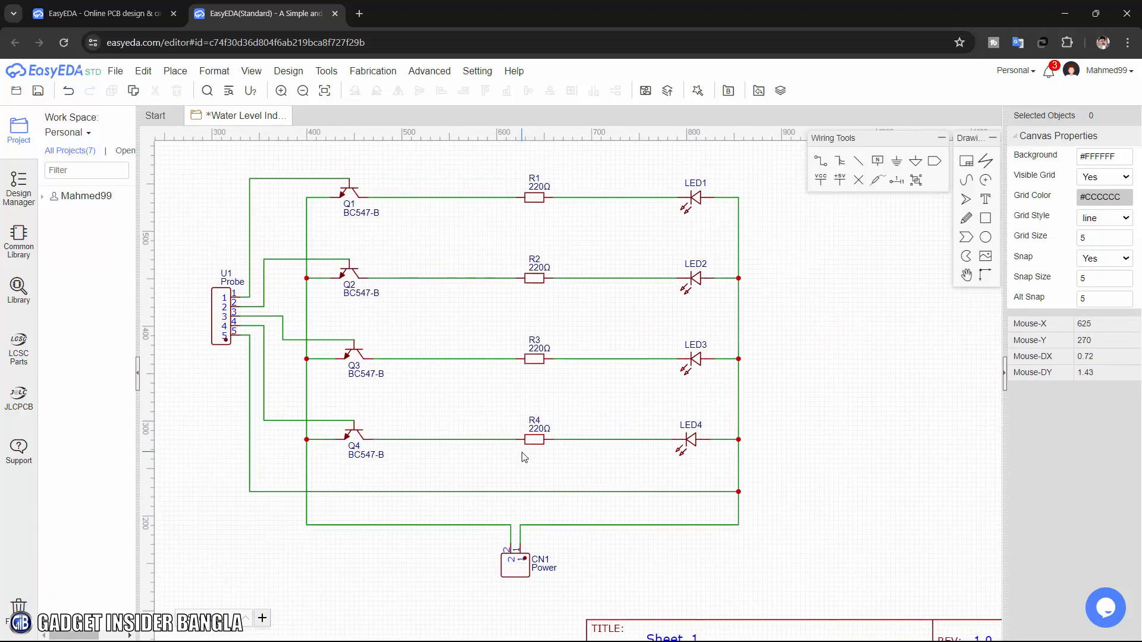
Save the finished schematic and convert it to a PCB.
{"action": "scroll", "coordinate": [524, 457], "scroll_direction": "down", "scroll_amount": 2}
{"action": "scroll", "coordinate": [729, 396], "scroll_direction": "up", "scroll_amount": 3}
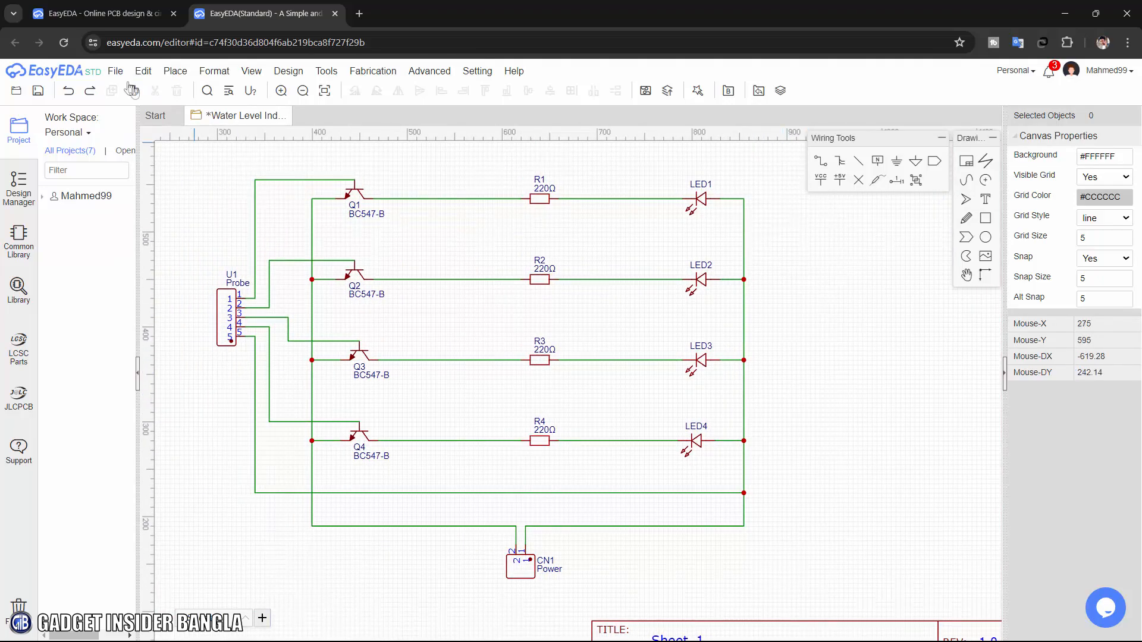
{"action": "left_click", "coordinate": [116, 71]}
{"action": "left_click", "coordinate": [128, 121]}
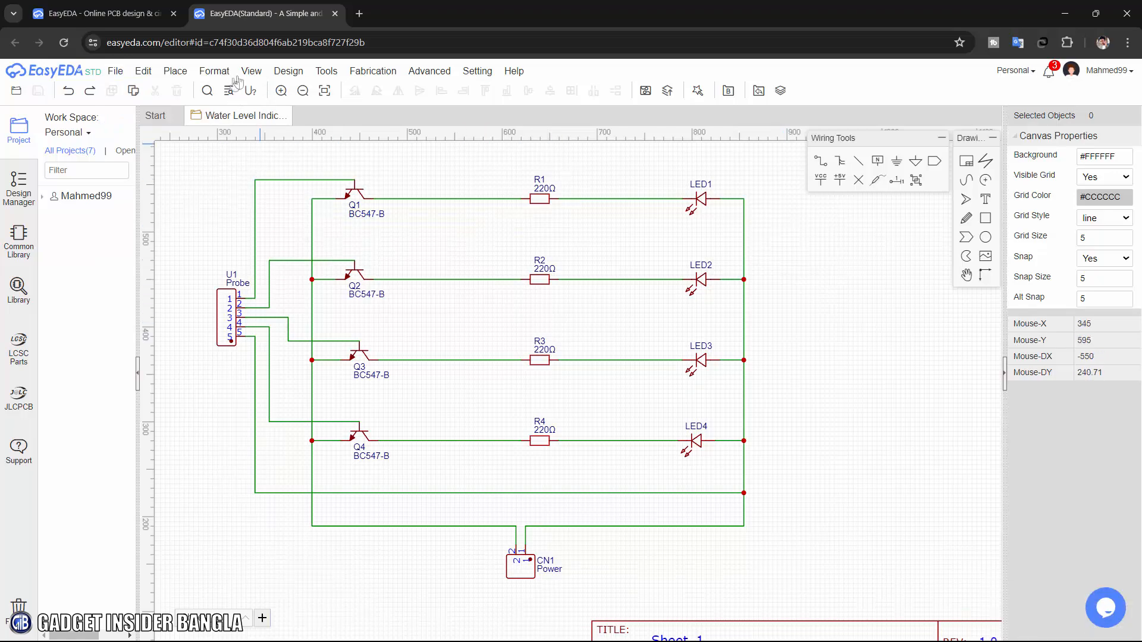
{"action": "left_click", "coordinate": [288, 71]}
{"action": "left_click", "coordinate": [320, 94]}
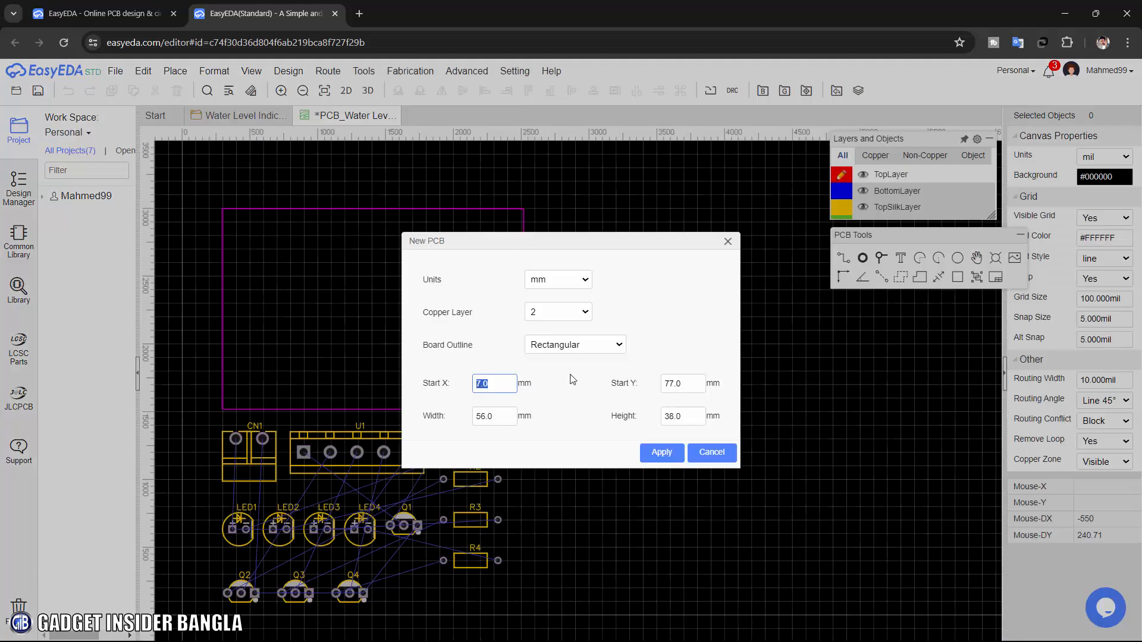
Create a two-layer PCB with a rectangular outline 56 mm wide and 38 mm high, starting at X 7 mm and Y 77 mm.
{"action": "left_click", "coordinate": [499, 383]}
{"action": "double_click", "coordinate": [495, 414]}
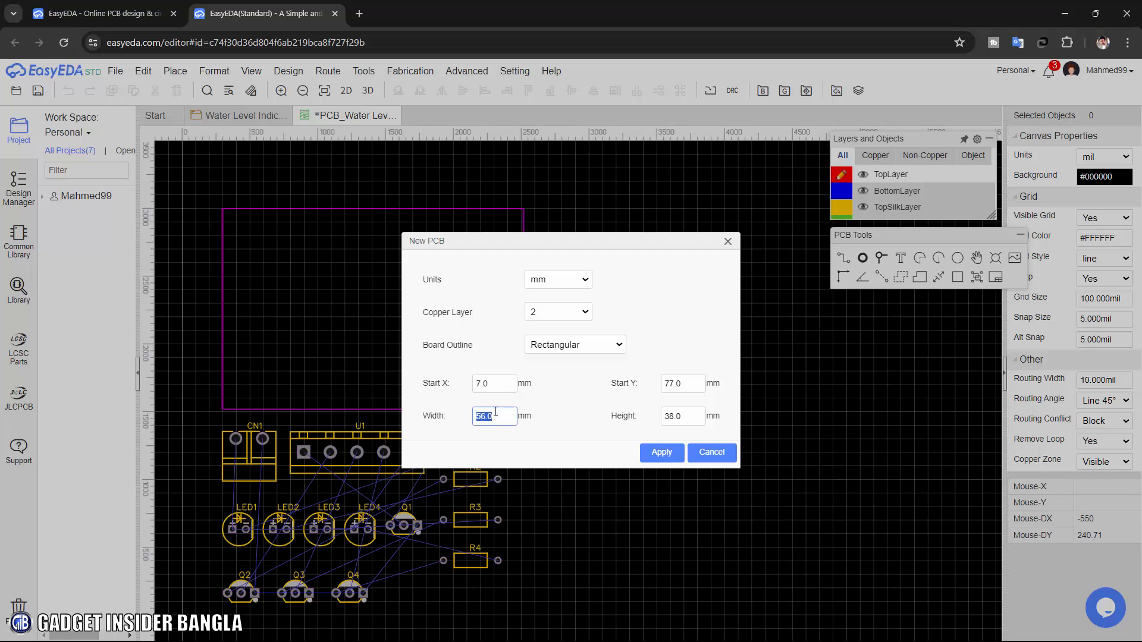
{"action": "double_click", "coordinate": [672, 417]}
{"action": "left_click", "coordinate": [661, 454]}
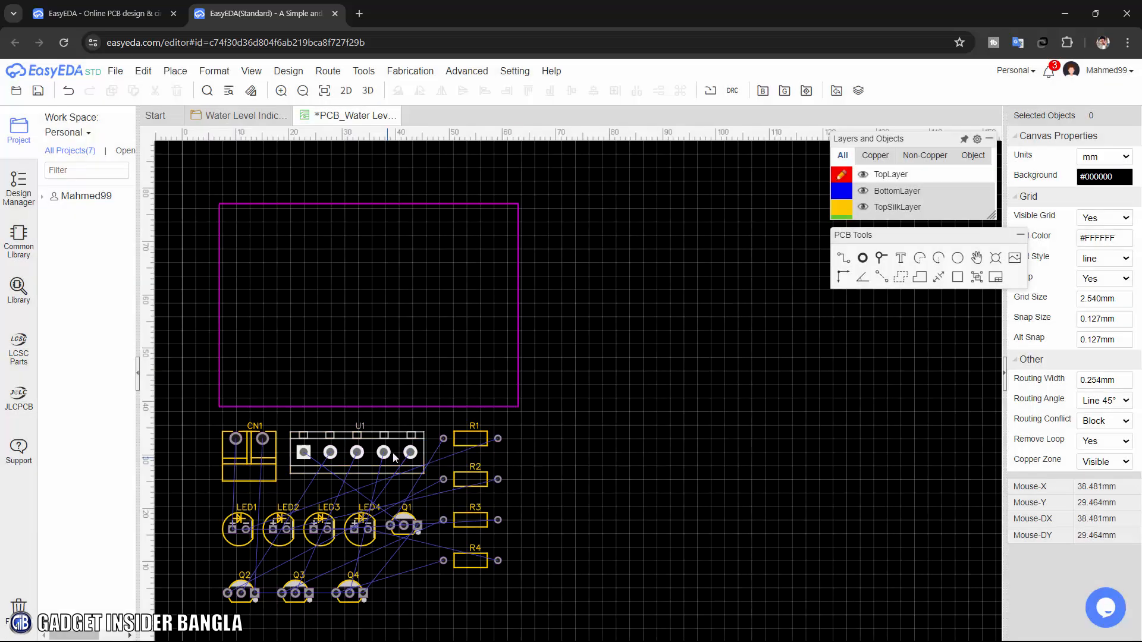
Select all component footprints and move them together inside the board outline.
{"action": "right_click_drag", "start_coordinate": [404, 213], "coordinate": [458, 219]}
{"action": "left_click_drag", "start_coordinate": [327, 415], "coordinate": [727, 622]}
{"action": "left_click_drag", "start_coordinate": [487, 436], "coordinate": [500, 226]}
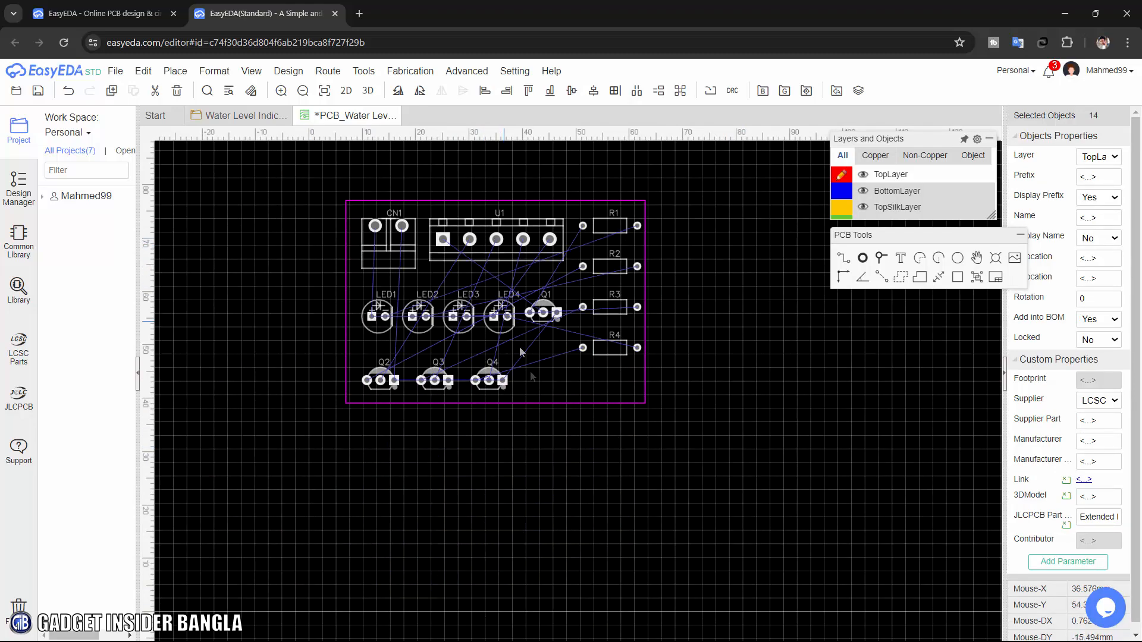
{"action": "left_click", "coordinate": [509, 332]}
Rotate the five-pin terminal U1 to vertical and move it beside the board's left edge.
{"action": "scroll", "coordinate": [512, 324], "scroll_direction": "up", "scroll_amount": 2}
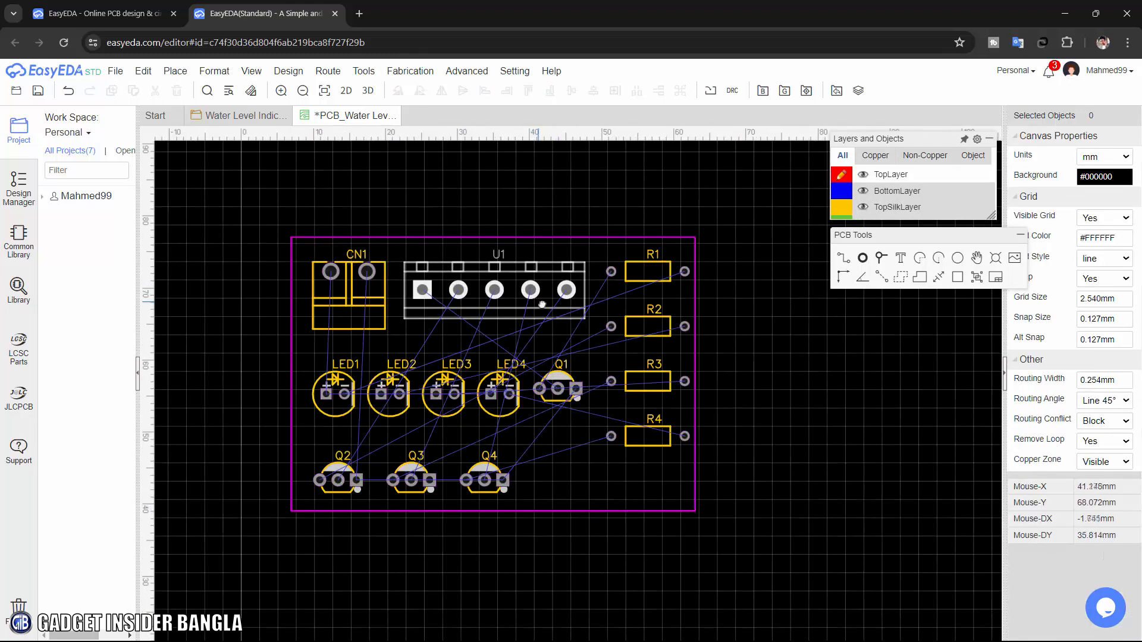
{"action": "scroll", "coordinate": [540, 303], "scroll_direction": "up", "scroll_amount": 4}
{"action": "left_click", "coordinate": [488, 253]}
{"action": "key", "text": "space"}
{"action": "left_click_drag", "start_coordinate": [488, 251], "coordinate": [263, 368]}
Rotate the power terminal CN1 to 90 degrees and move it to the middle of the board's right edge.
{"action": "left_click", "coordinate": [355, 286]}
{"action": "key", "text": "space"}
{"action": "key", "text": "space"}
{"action": "key", "text": "space"}
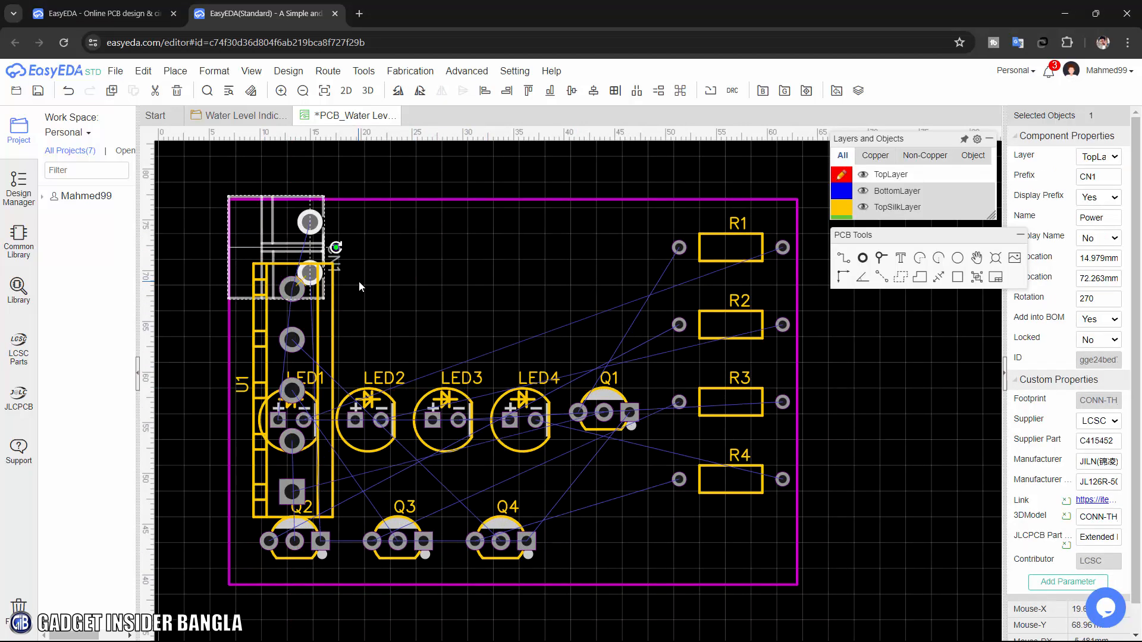
{"action": "key", "text": "space"}
{"action": "key", "text": "space"}
{"action": "left_click_drag", "start_coordinate": [313, 224], "coordinate": [716, 357]}
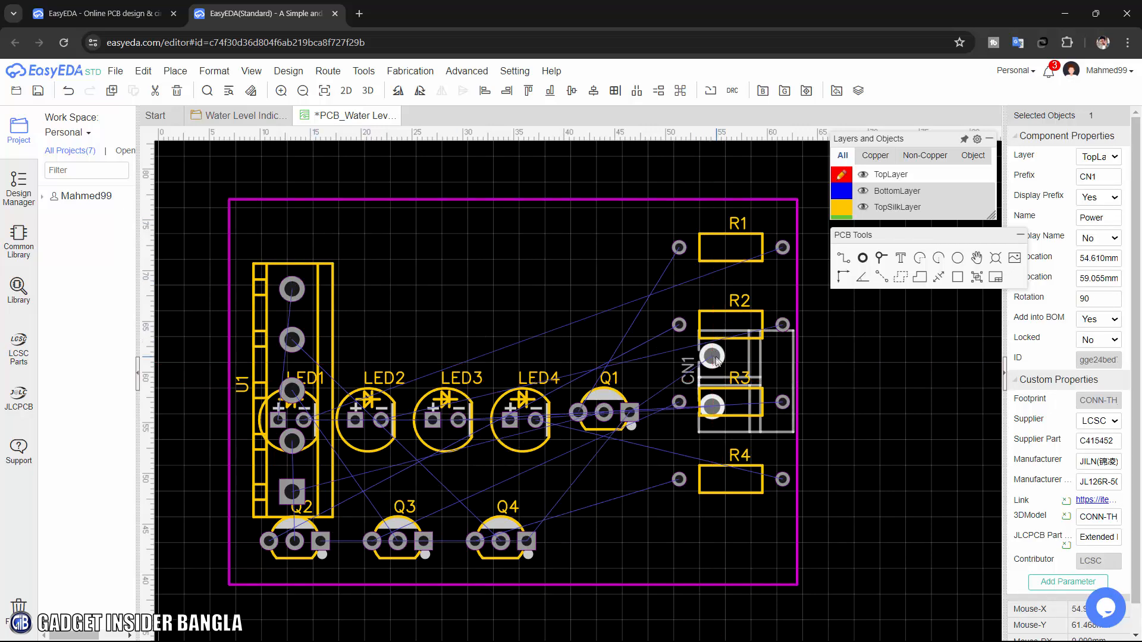
Arrange LED1 to LED4 from top to bottom in an evenly spaced vertical column beside terminal U1.
{"action": "left_click", "coordinate": [601, 390]}
{"action": "left_click", "coordinate": [546, 354]}
{"action": "left_click_drag", "start_coordinate": [277, 447], "coordinate": [394, 302]}
{"action": "left_click_drag", "start_coordinate": [381, 420], "coordinate": [420, 370]}
{"action": "left_click_drag", "start_coordinate": [458, 419], "coordinate": [421, 454]}
{"action": "left_click_drag", "start_coordinate": [409, 343], "coordinate": [409, 329]}
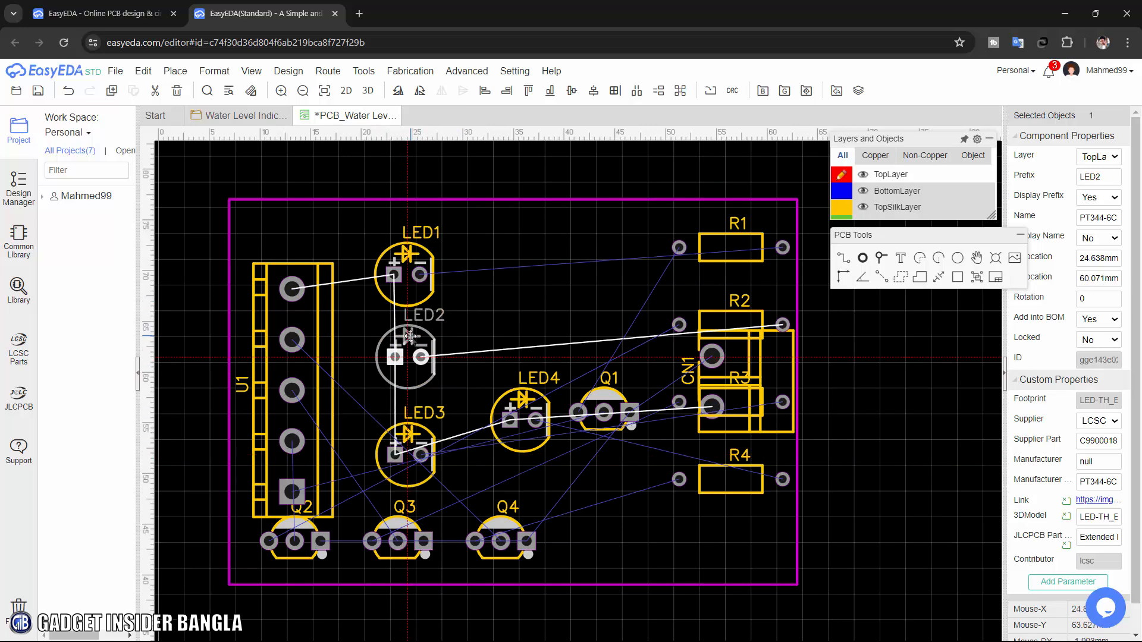
{"action": "left_click_drag", "start_coordinate": [408, 439], "coordinate": [409, 426]}
{"action": "left_click_drag", "start_coordinate": [506, 412], "coordinate": [363, 529]}
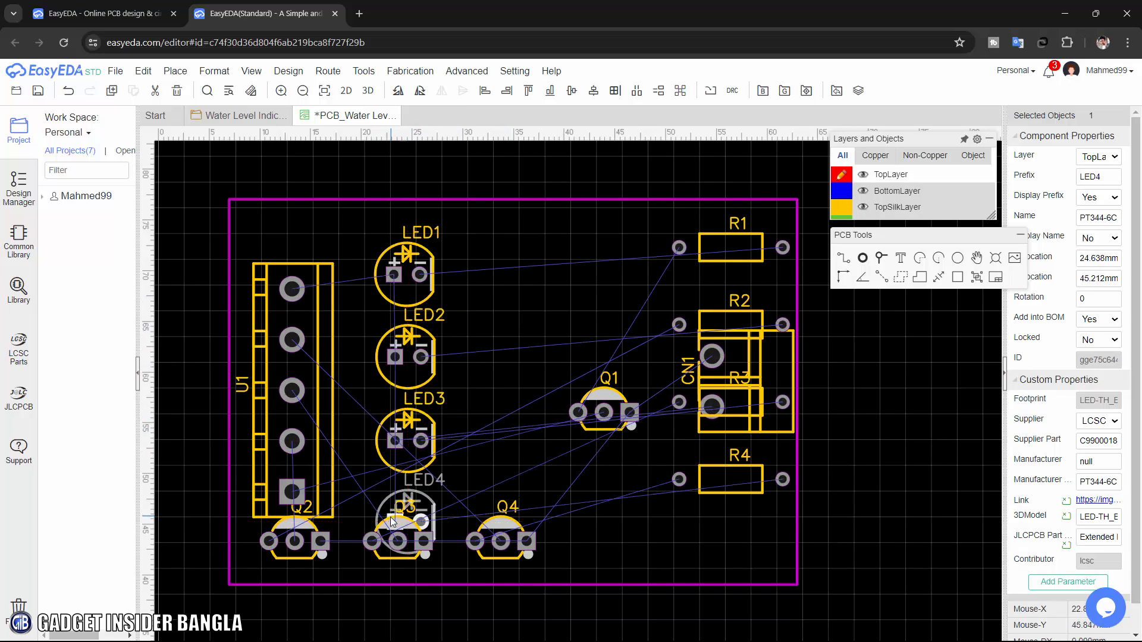
Arrange transistors Q1 to Q4 from top to bottom in a vertical column between the LEDs and the resistors.
{"action": "left_click", "coordinate": [609, 395]}
{"action": "left_click_drag", "start_coordinate": [609, 396], "coordinate": [585, 262]}
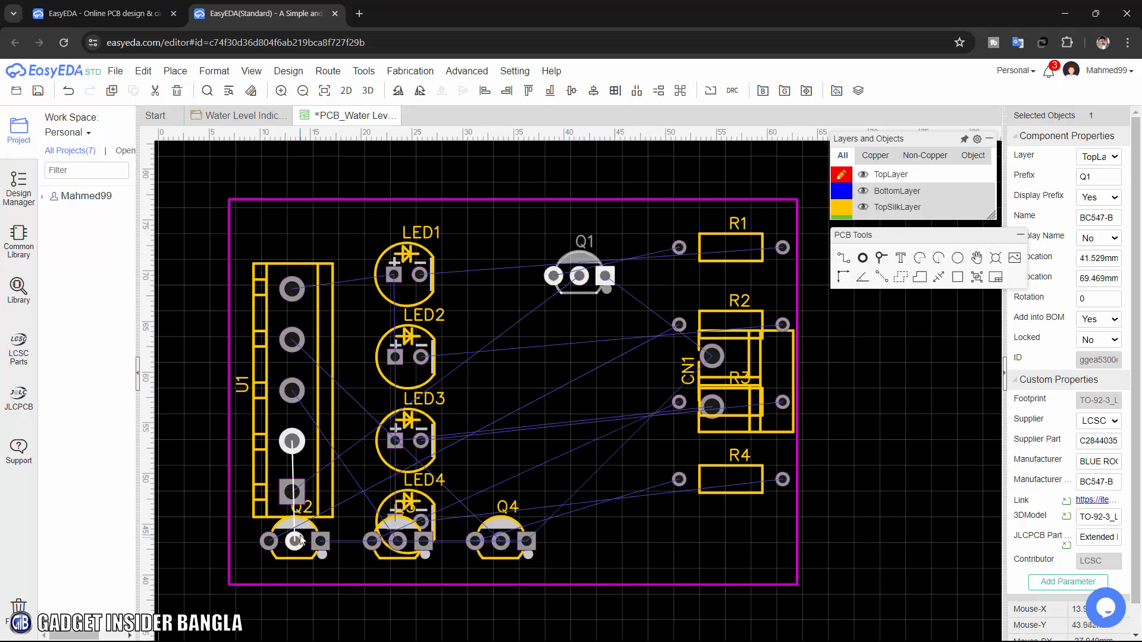
{"action": "left_click_drag", "start_coordinate": [296, 532], "coordinate": [582, 349]}
{"action": "left_click_drag", "start_coordinate": [421, 523], "coordinate": [602, 424]}
{"action": "left_click_drag", "start_coordinate": [519, 512], "coordinate": [597, 492]}
{"action": "left_click", "coordinate": [660, 526]}
Move R2 up close below R1, and place R3 and R4 one above the other below CN1, clear of the terminal.
{"action": "left_click_drag", "start_coordinate": [725, 312], "coordinate": [722, 280]}
{"action": "left_click_drag", "start_coordinate": [730, 479], "coordinate": [731, 522]}
{"action": "left_click", "coordinate": [734, 391]}
{"action": "left_click_drag", "start_coordinate": [734, 390], "coordinate": [731, 470]}
{"action": "left_click", "coordinate": [732, 512]}
{"action": "left_click_drag", "start_coordinate": [730, 510], "coordinate": [730, 519]}
{"action": "left_click_drag", "start_coordinate": [732, 486], "coordinate": [724, 459]}
{"action": "left_click", "coordinate": [726, 281]}
{"action": "left_click_drag", "start_coordinate": [721, 516], "coordinate": [722, 511]}
{"action": "left_click", "coordinate": [690, 550]}
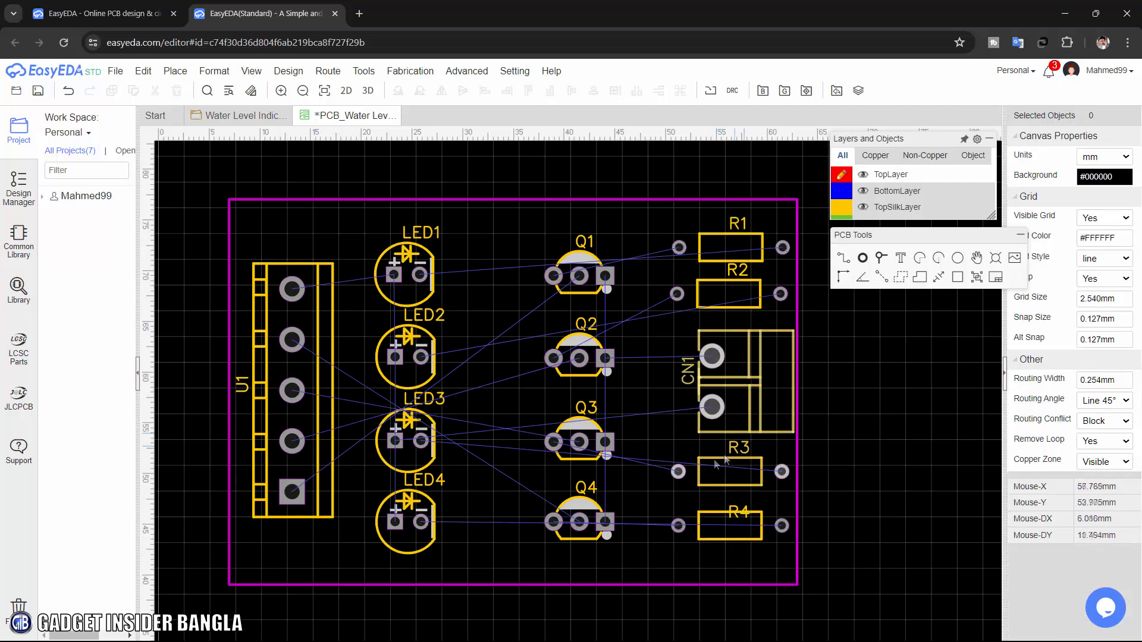
Auto-route the board on all layers with the cloud router and real-time display enabled.
{"action": "left_click", "coordinate": [328, 72]}
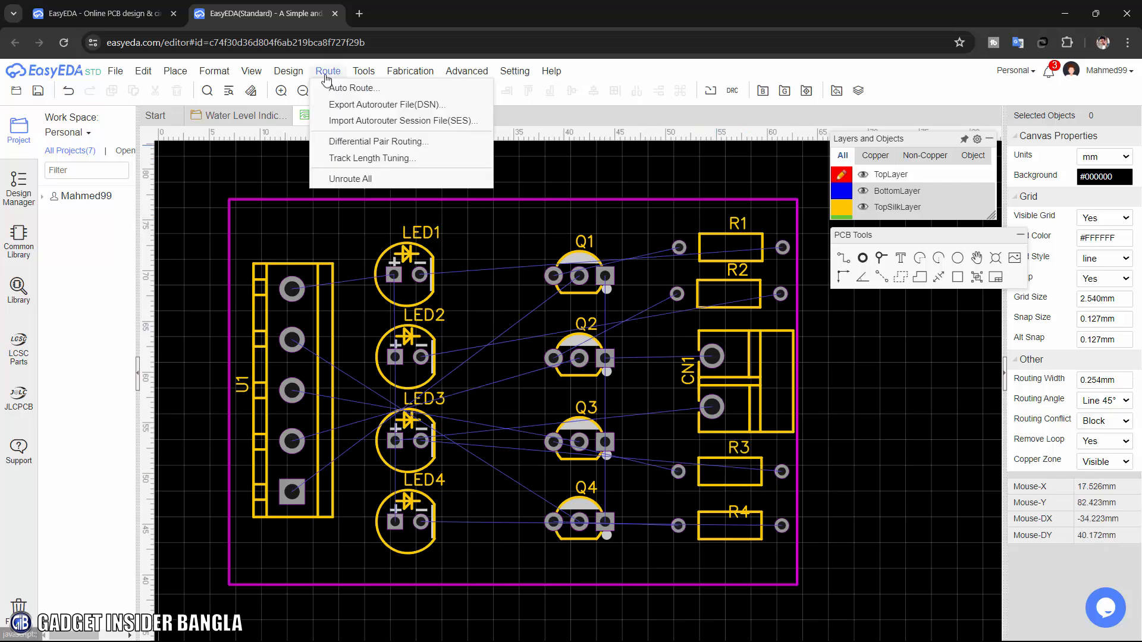
{"action": "left_click", "coordinate": [343, 88]}
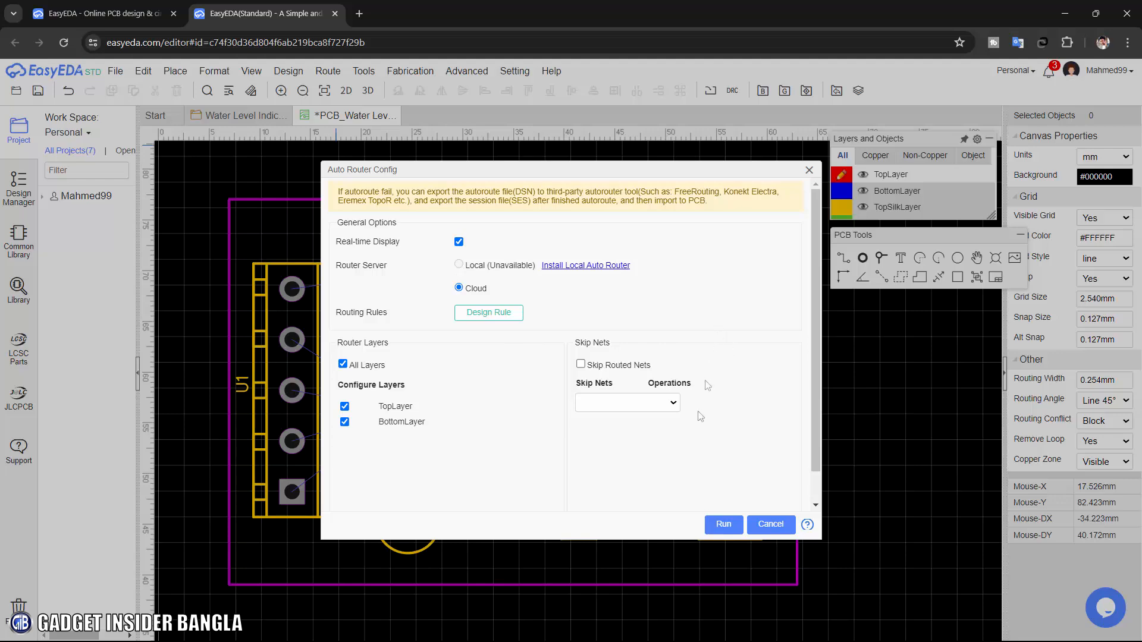
{"action": "left_click", "coordinate": [722, 526]}
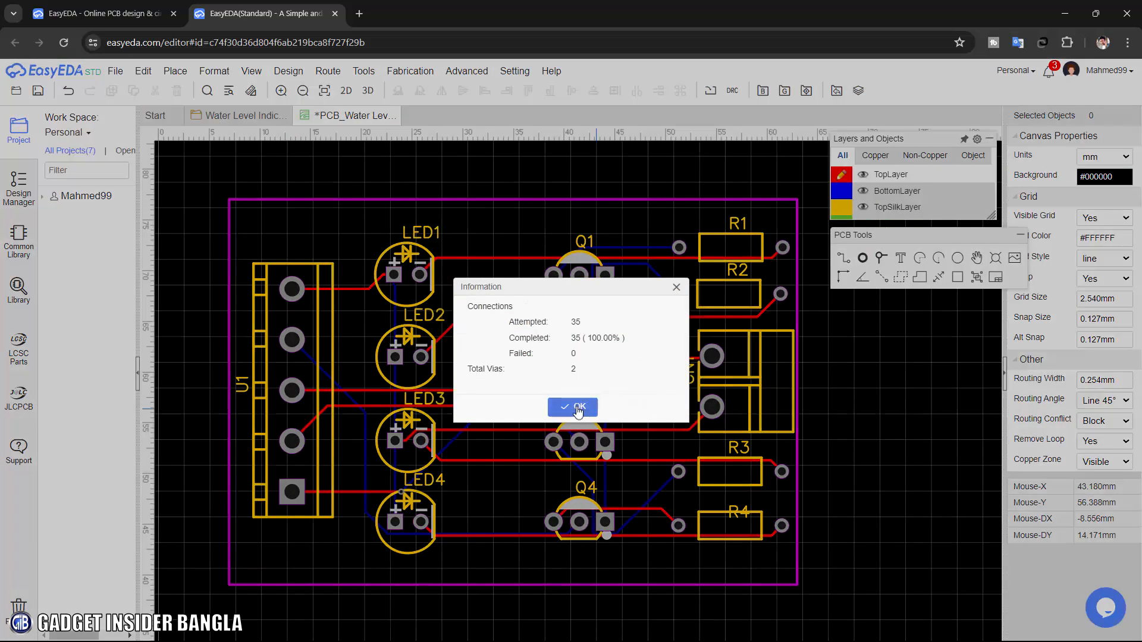
{"action": "left_click", "coordinate": [576, 406]}
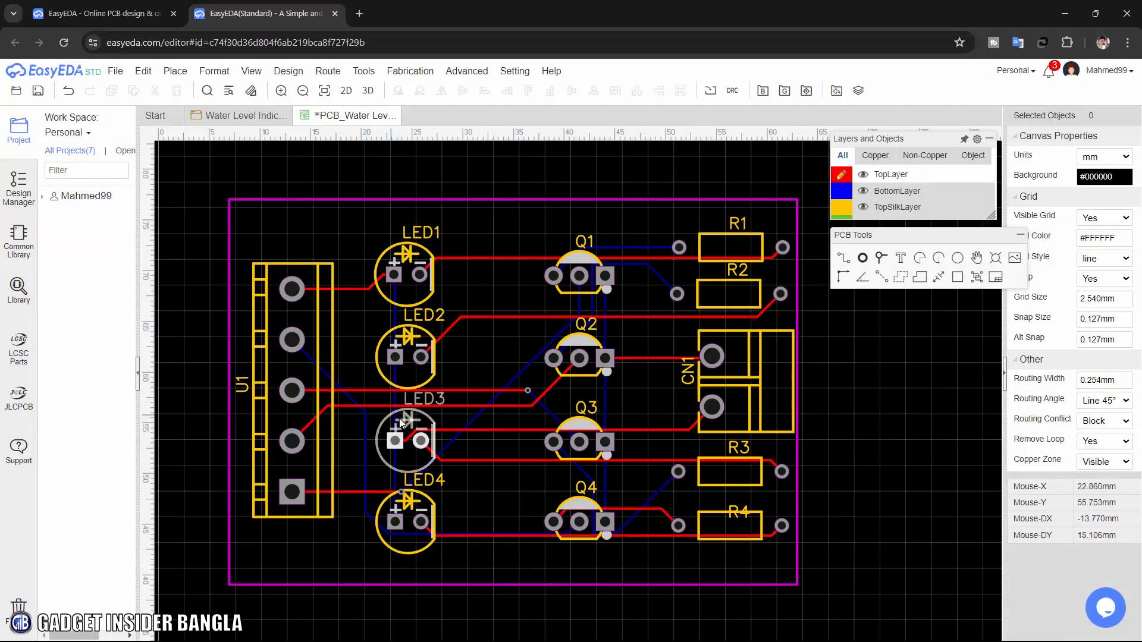
Preview the routed board in 2D view, then return to the PCB layout.
{"action": "left_click", "coordinate": [296, 72]}
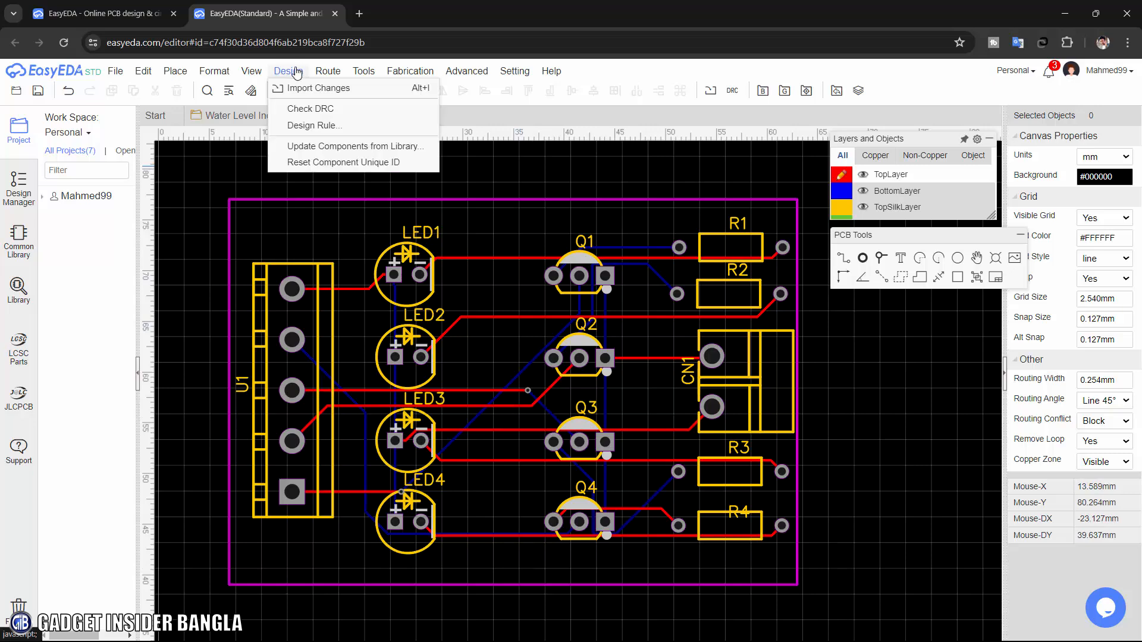
{"action": "left_click", "coordinate": [260, 88]}
{"action": "scroll", "coordinate": [556, 394], "scroll_direction": "up", "scroll_amount": 4}
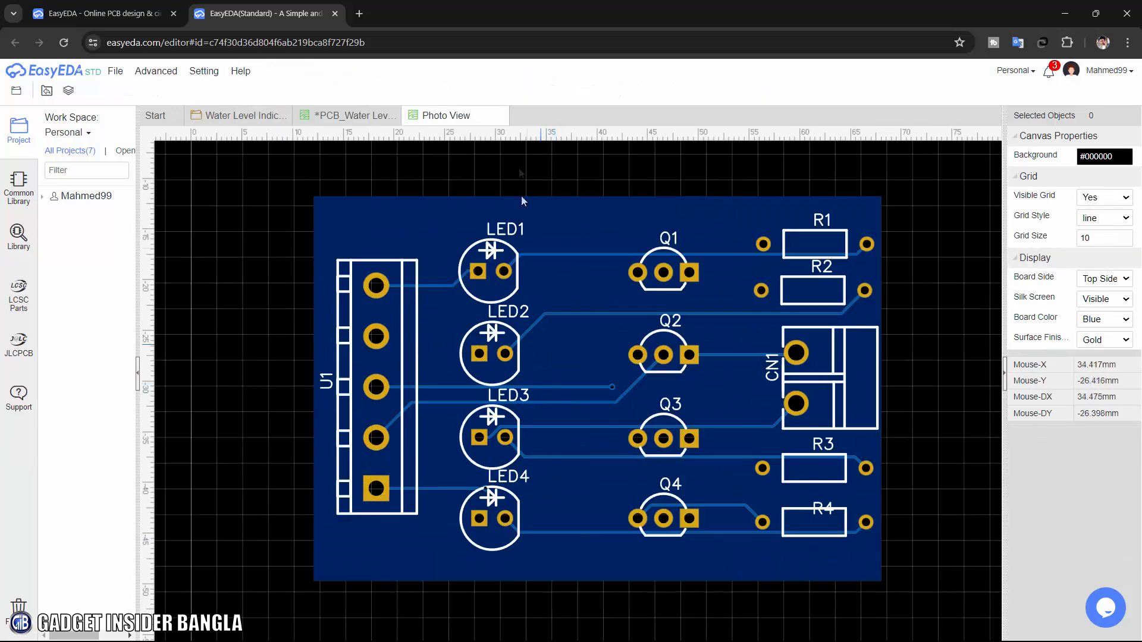
{"action": "left_click", "coordinate": [499, 116]}
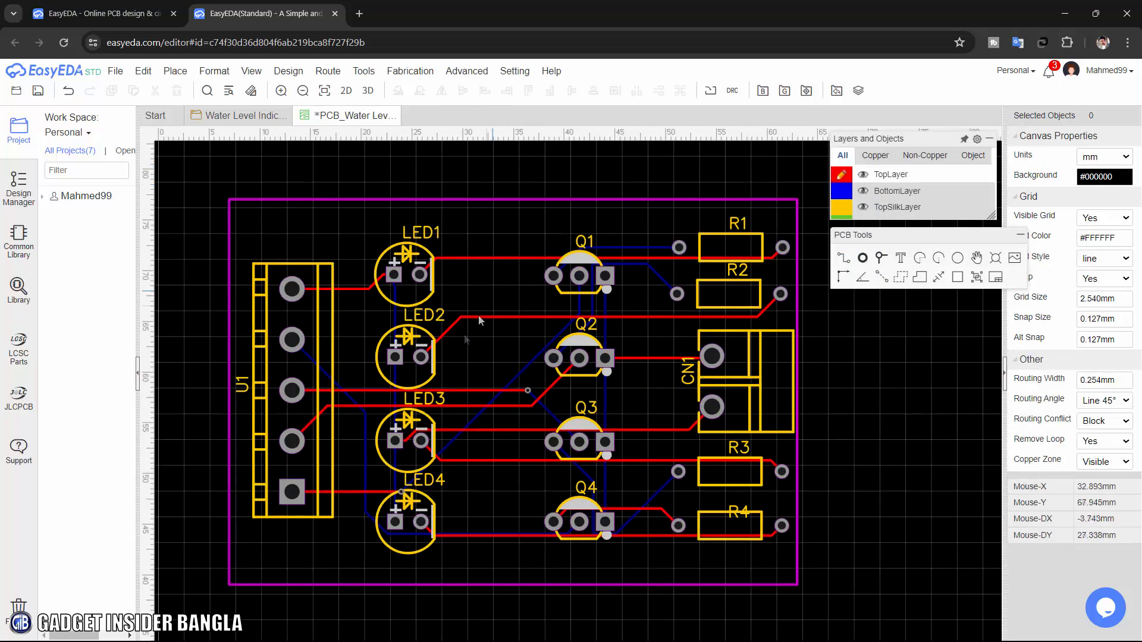
Examine the finished water level board's silkscreen text and copper, preview it in 2D view, and close the preview.
{"action": "scroll", "coordinate": [511, 348], "scroll_direction": "down", "scroll_amount": 2}
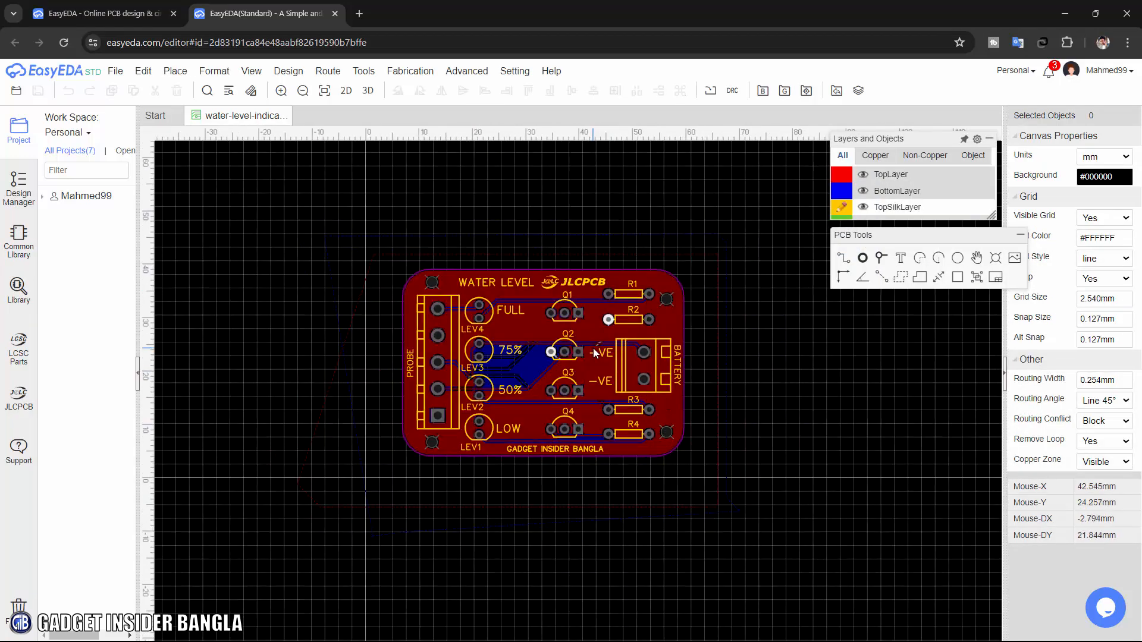
{"action": "scroll", "coordinate": [535, 345], "scroll_direction": "up", "scroll_amount": 2}
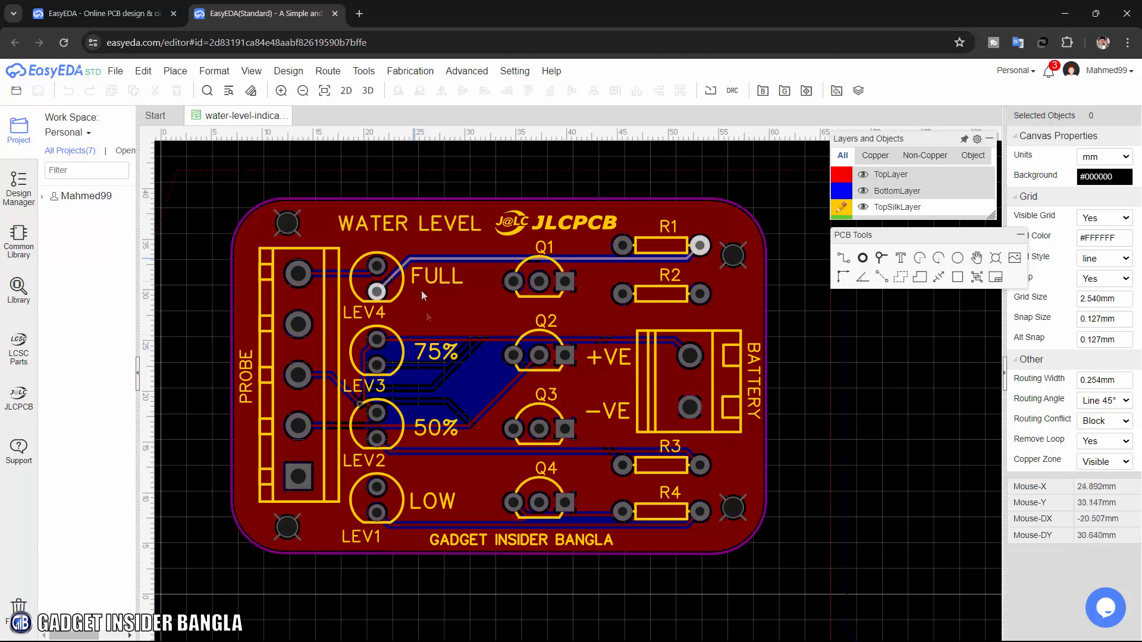
{"action": "left_click", "coordinate": [462, 540]}
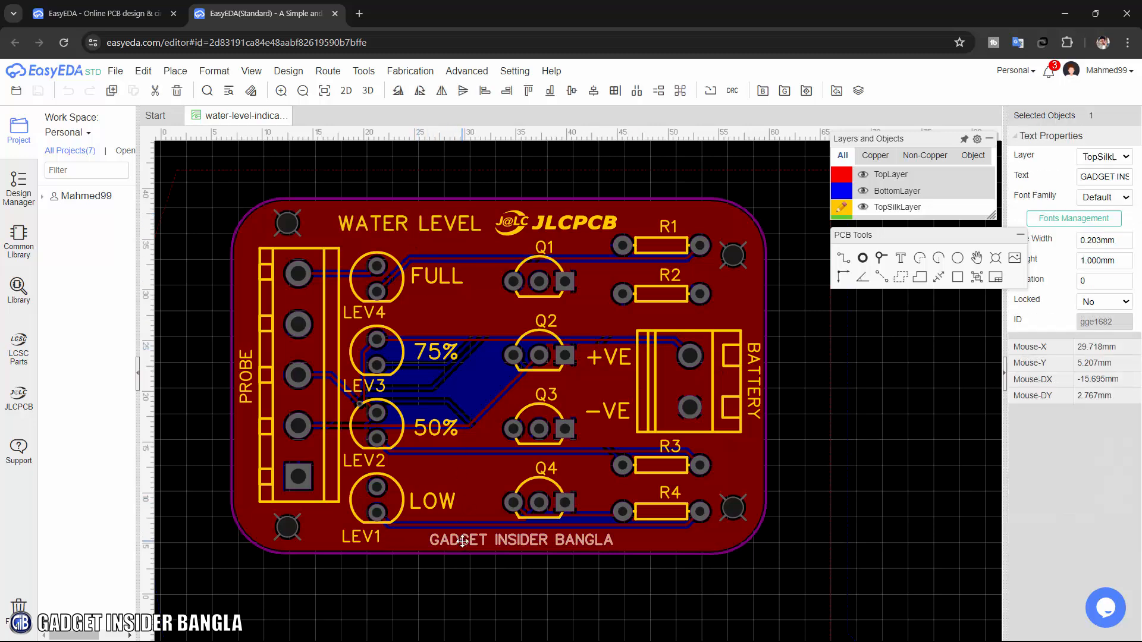
{"action": "left_click", "coordinate": [594, 313]}
{"action": "left_click", "coordinate": [251, 71]}
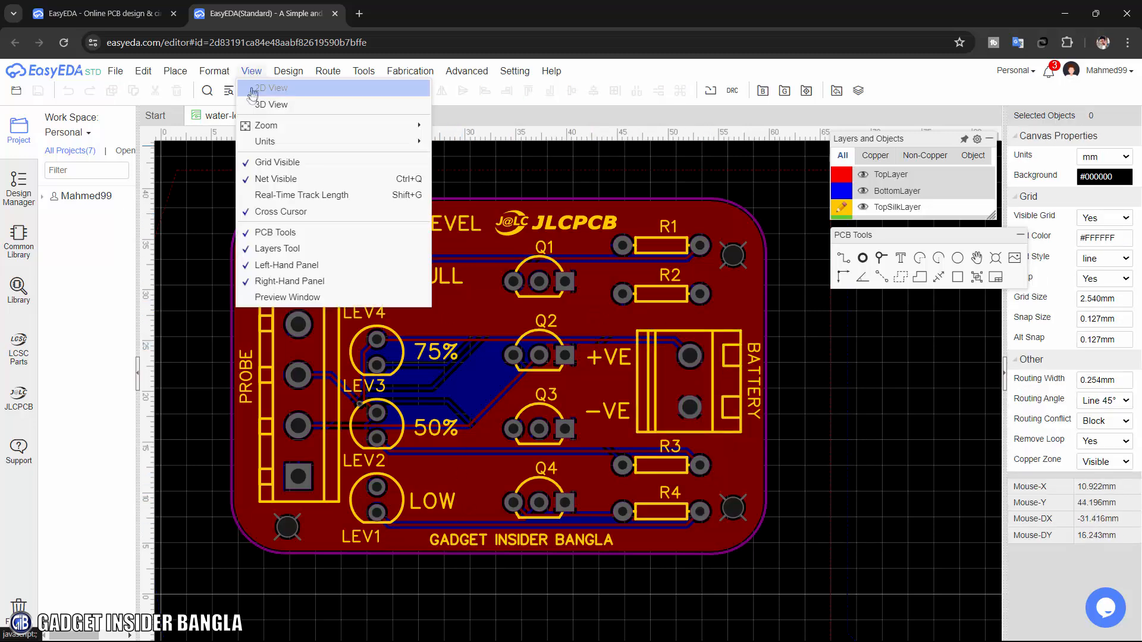
{"action": "left_click", "coordinate": [266, 87]}
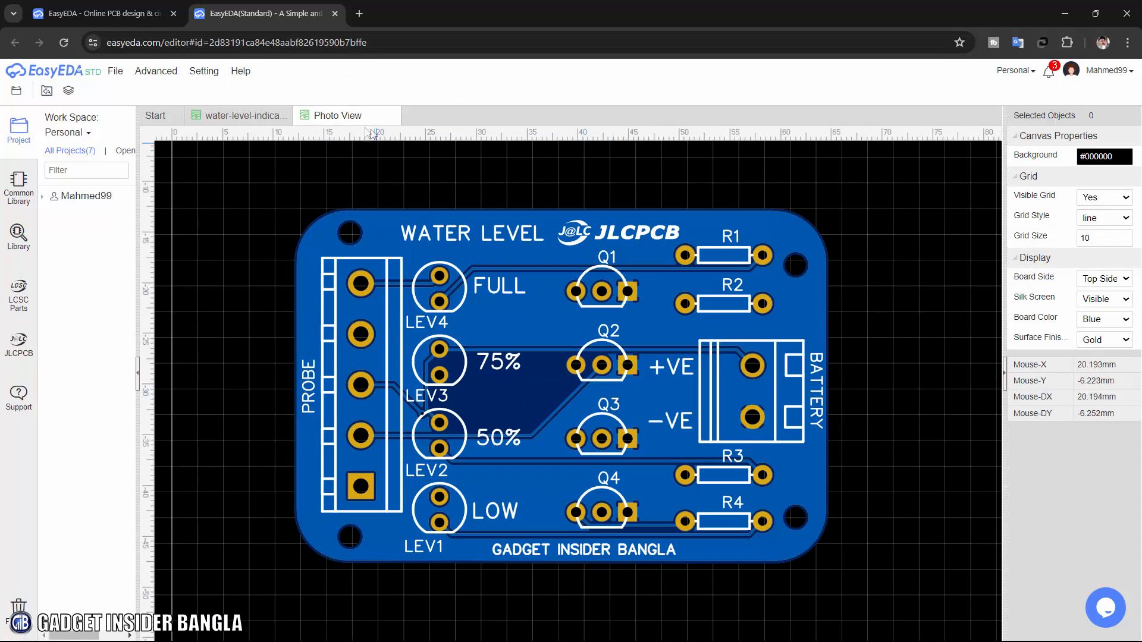
{"action": "left_click", "coordinate": [392, 116]}
Inspect the finished board with its components in 3D view from another angle, then return to the layout.
{"action": "left_click", "coordinate": [251, 71]}
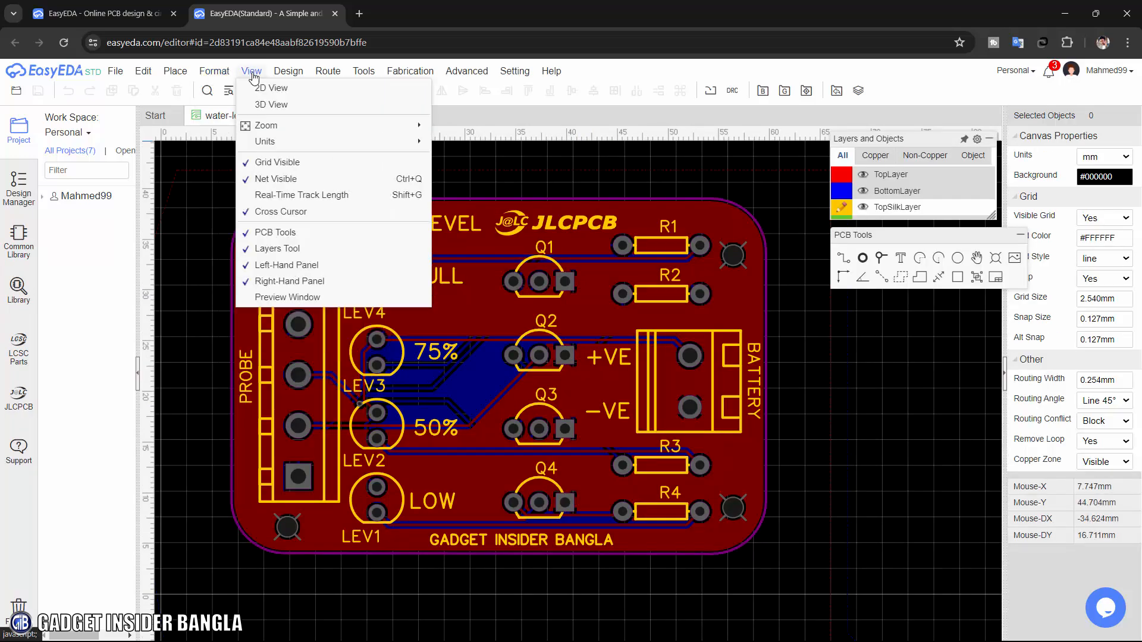
{"action": "left_click", "coordinate": [270, 109]}
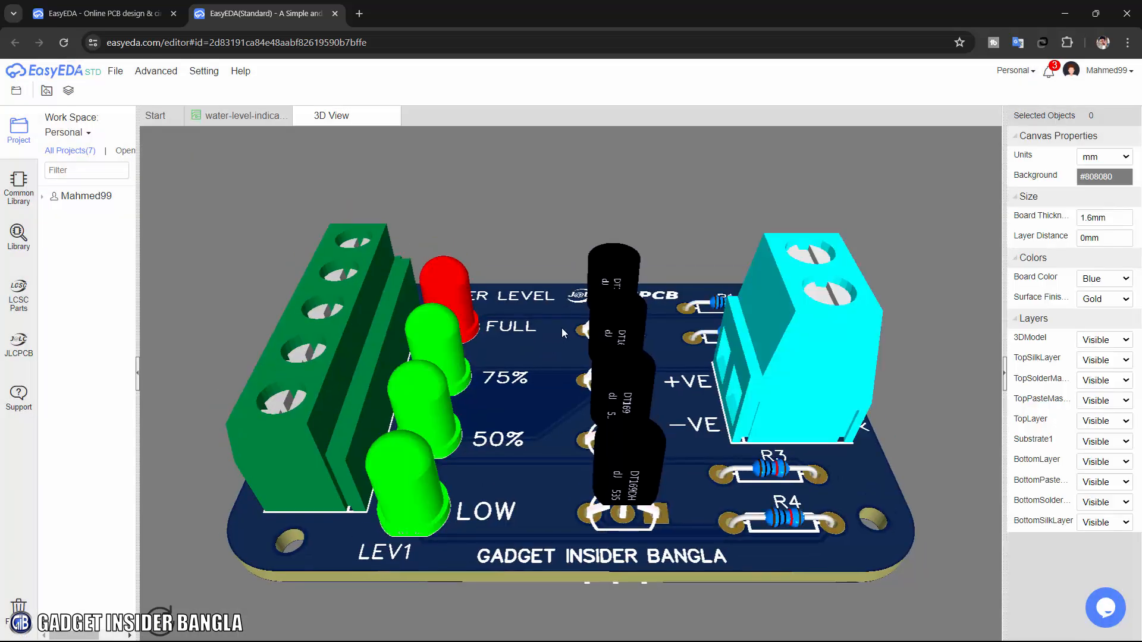
{"action": "left_click_drag", "start_coordinate": [565, 314], "coordinate": [697, 469]}
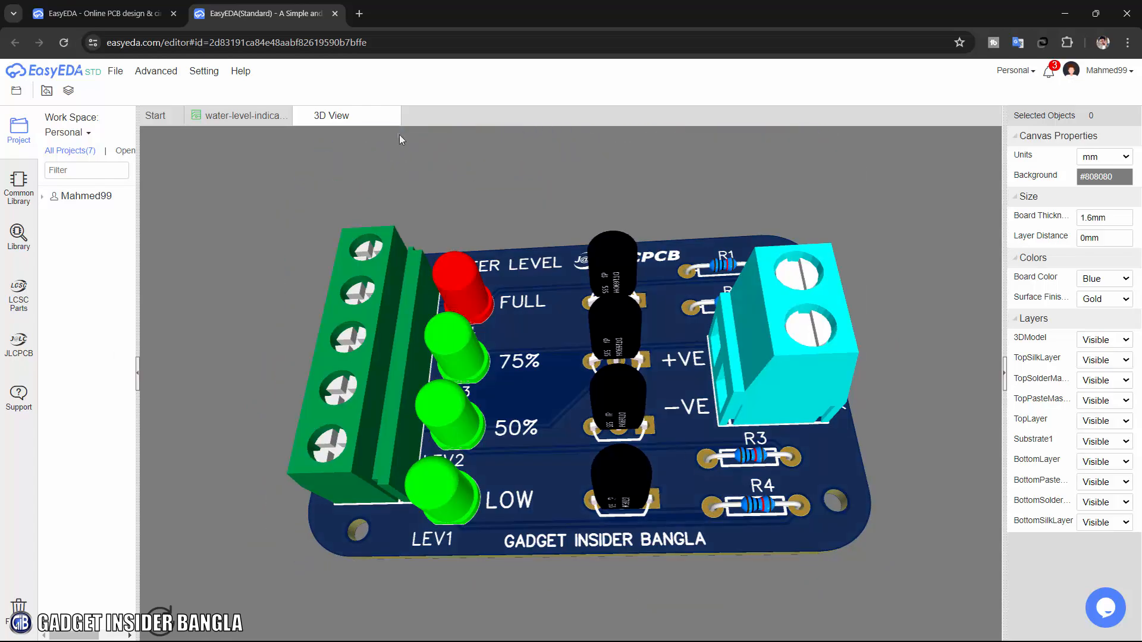
{"action": "left_click", "coordinate": [393, 115]}
{"action": "scroll", "coordinate": [528, 299], "scroll_direction": "up", "scroll_amount": 2}
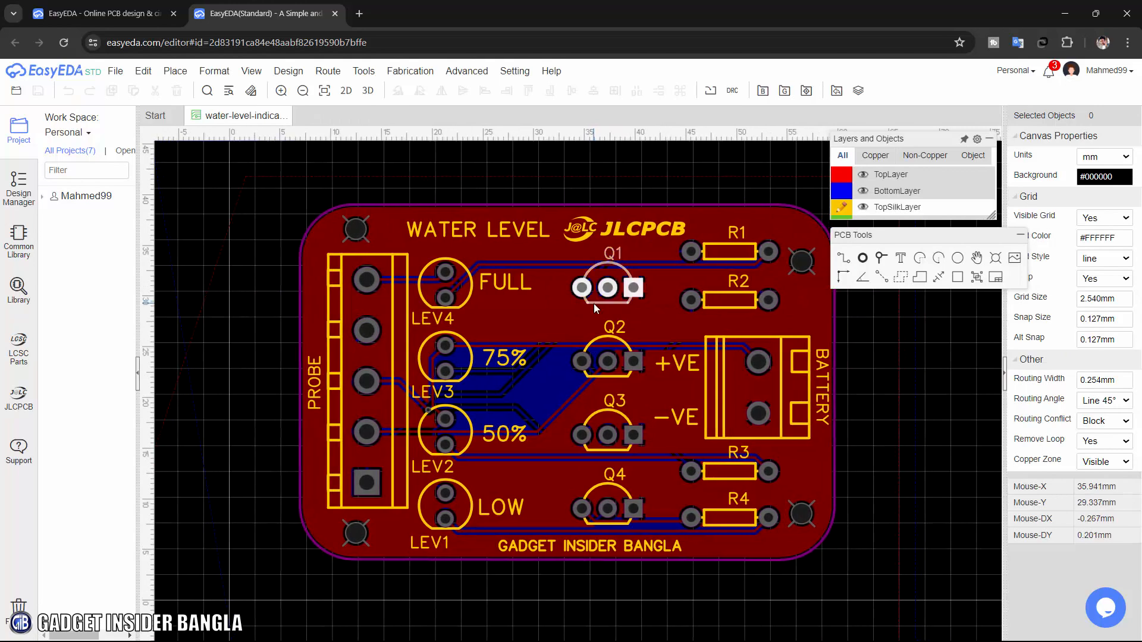
Start a one-click PCB/SMT order for the finished board, skipping the DRC check, and continue to the JLCPCB quote page.
{"action": "left_click", "coordinate": [410, 71]}
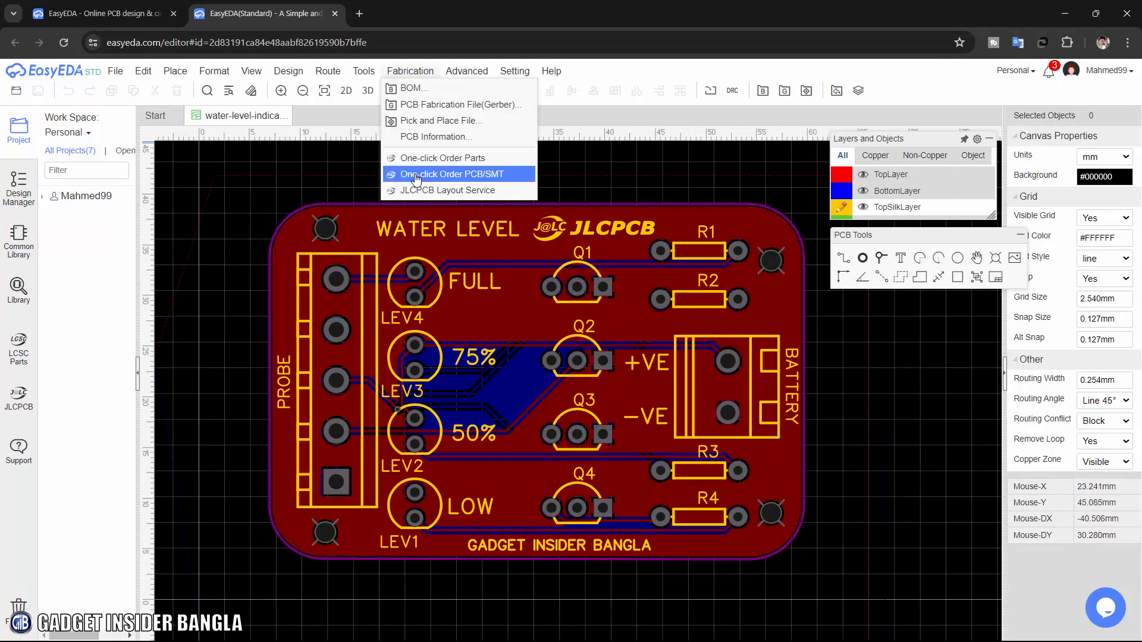
{"action": "left_click", "coordinate": [477, 175]}
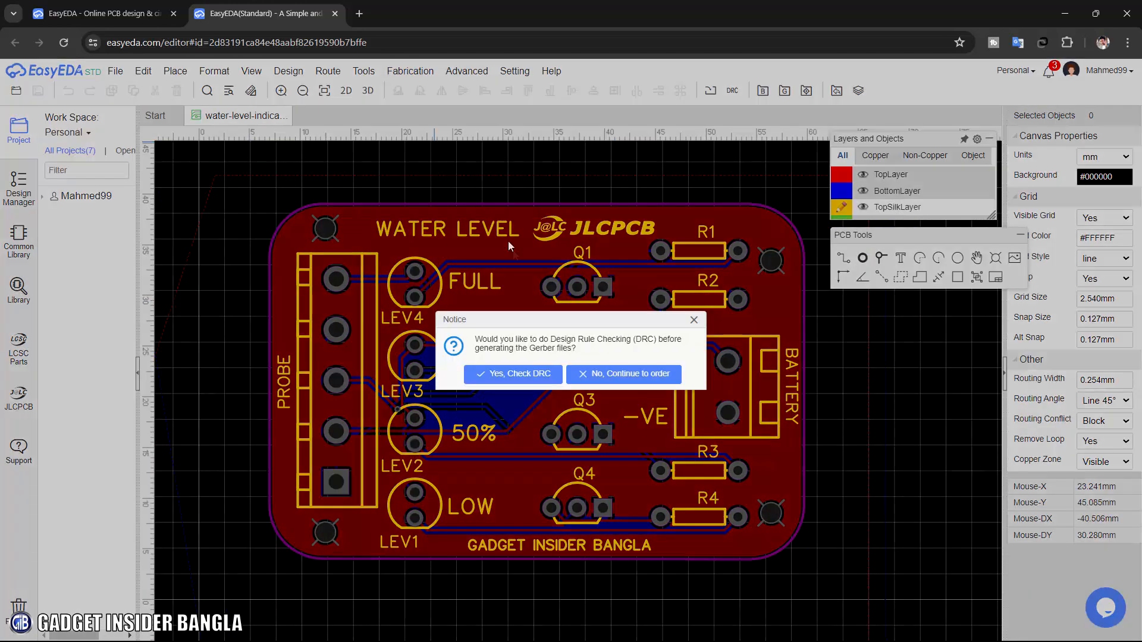
{"action": "left_click", "coordinate": [628, 379]}
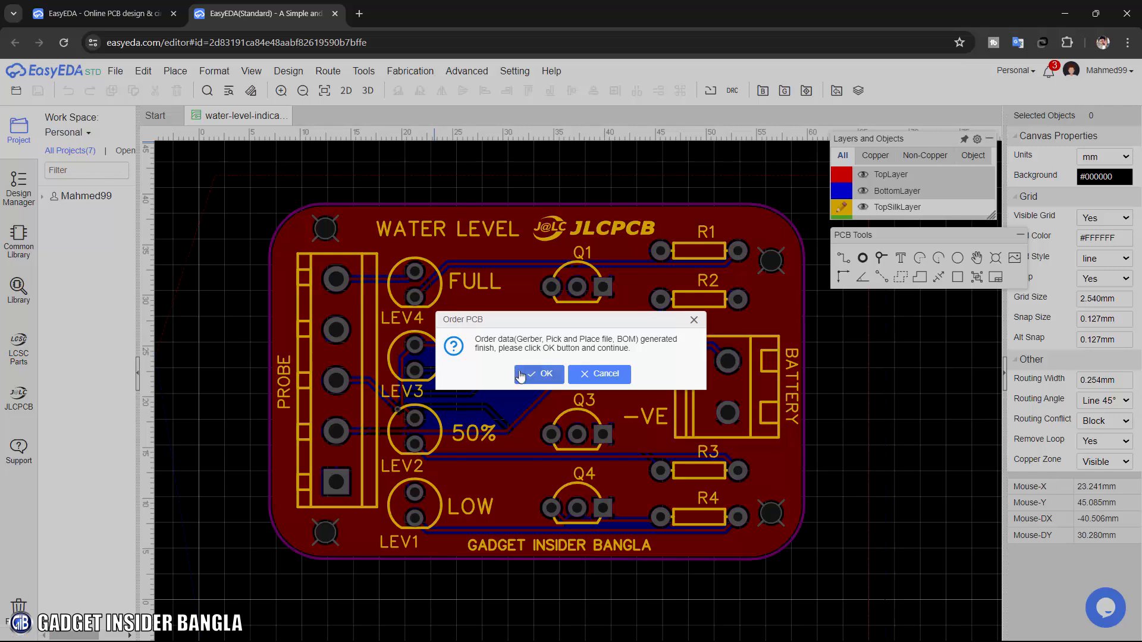
{"action": "left_click", "coordinate": [535, 376]}
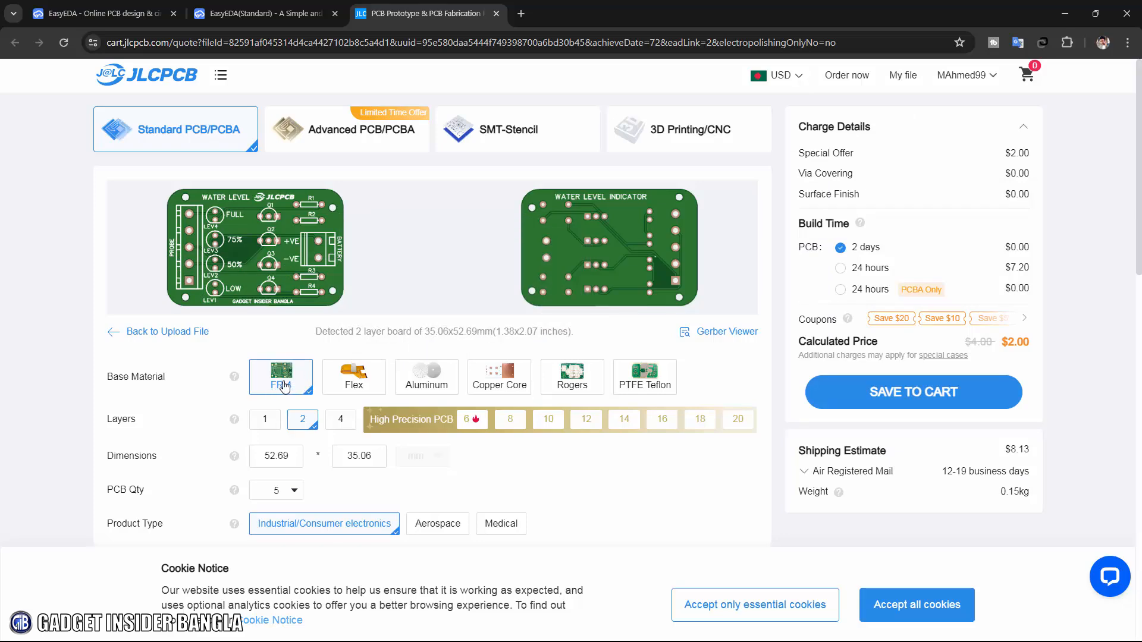
Keep FR-4 as the base material and choose a PCB quantity of 5.
{"action": "mouse_move", "coordinate": [282, 379]}
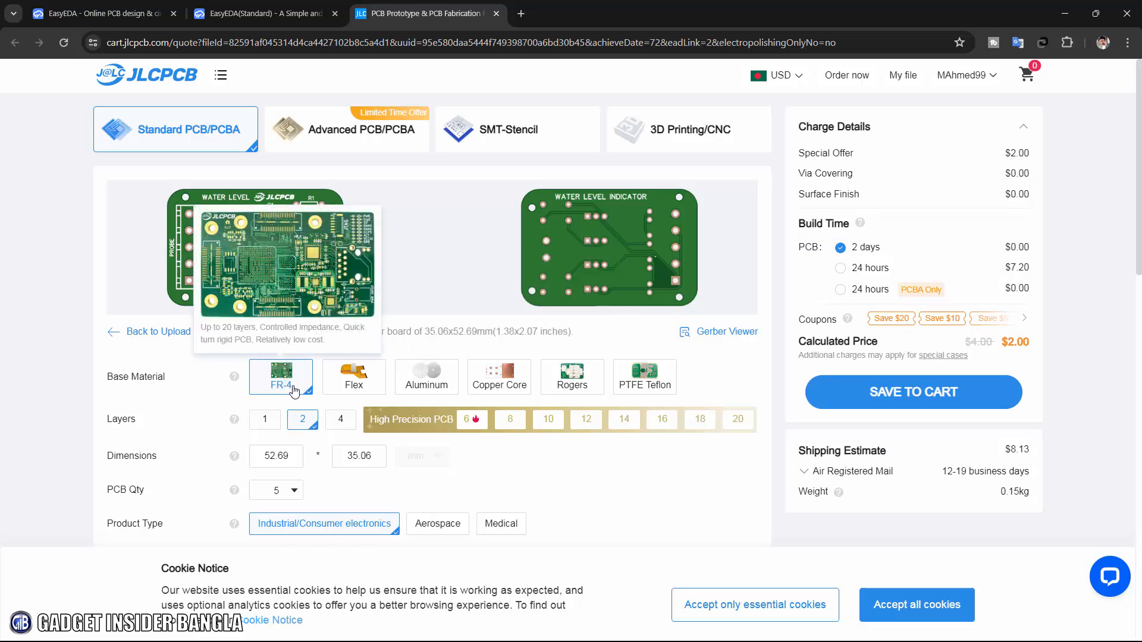
{"action": "scroll", "coordinate": [294, 391], "scroll_direction": "down", "scroll_amount": 1}
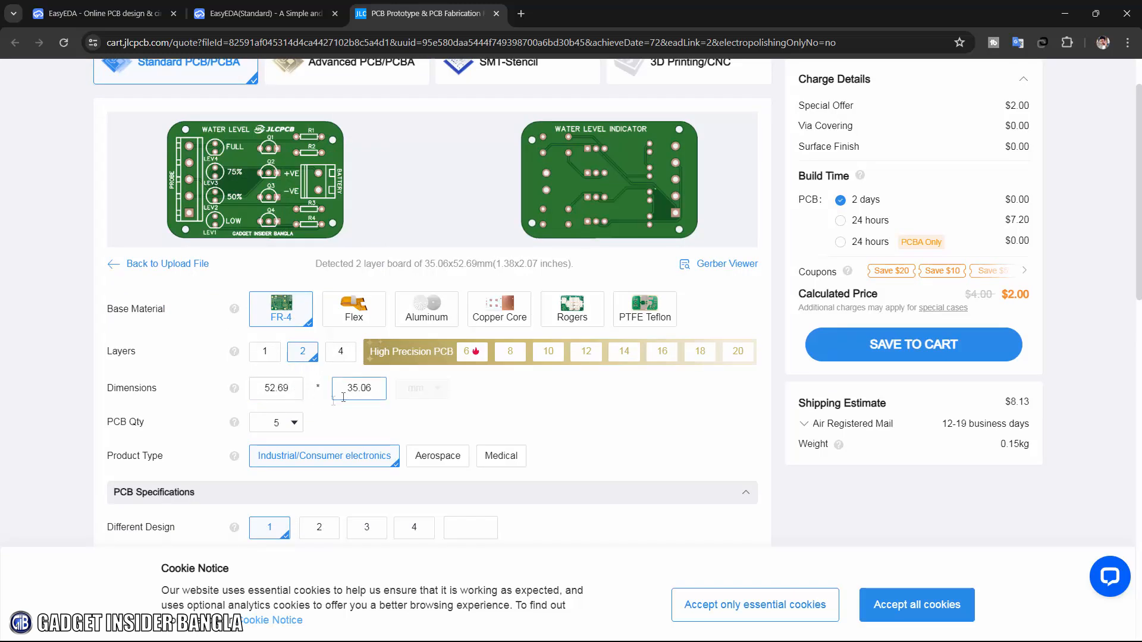
{"action": "left_click", "coordinate": [284, 423]}
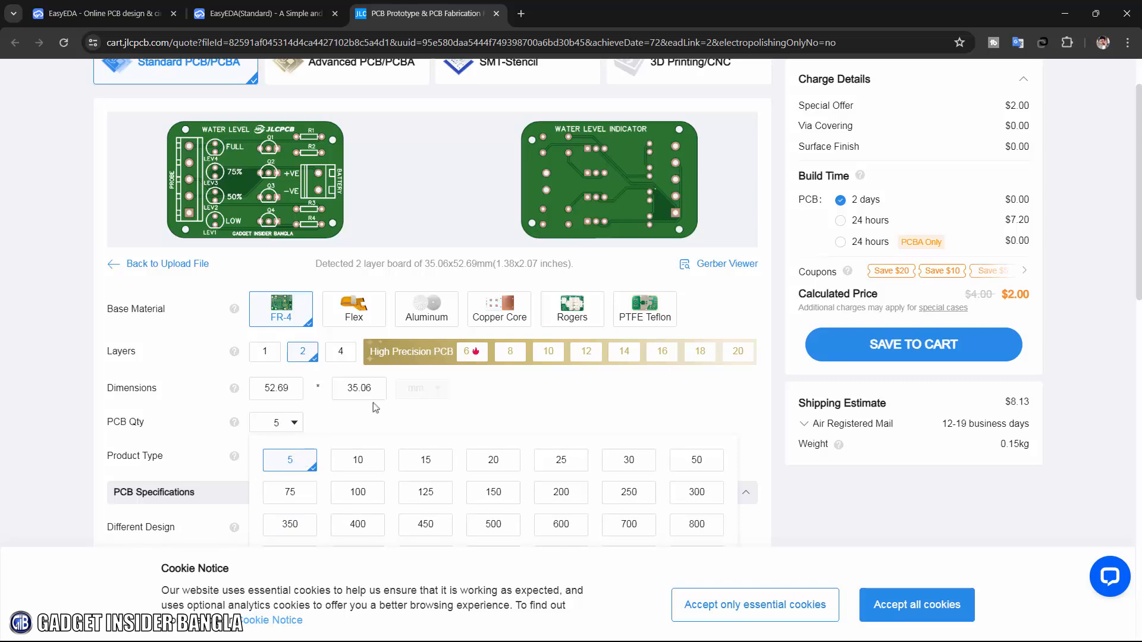
{"action": "left_click", "coordinate": [289, 463]}
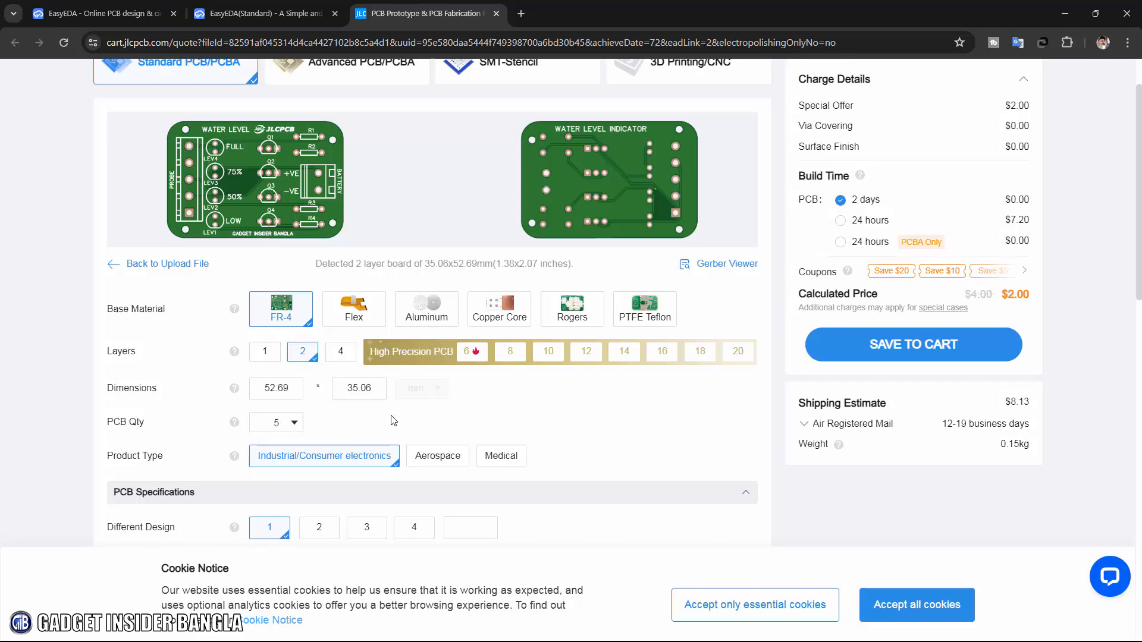
Set the PCB color to purple in the PCB specifications.
{"action": "scroll", "coordinate": [391, 420], "scroll_direction": "down", "scroll_amount": 2}
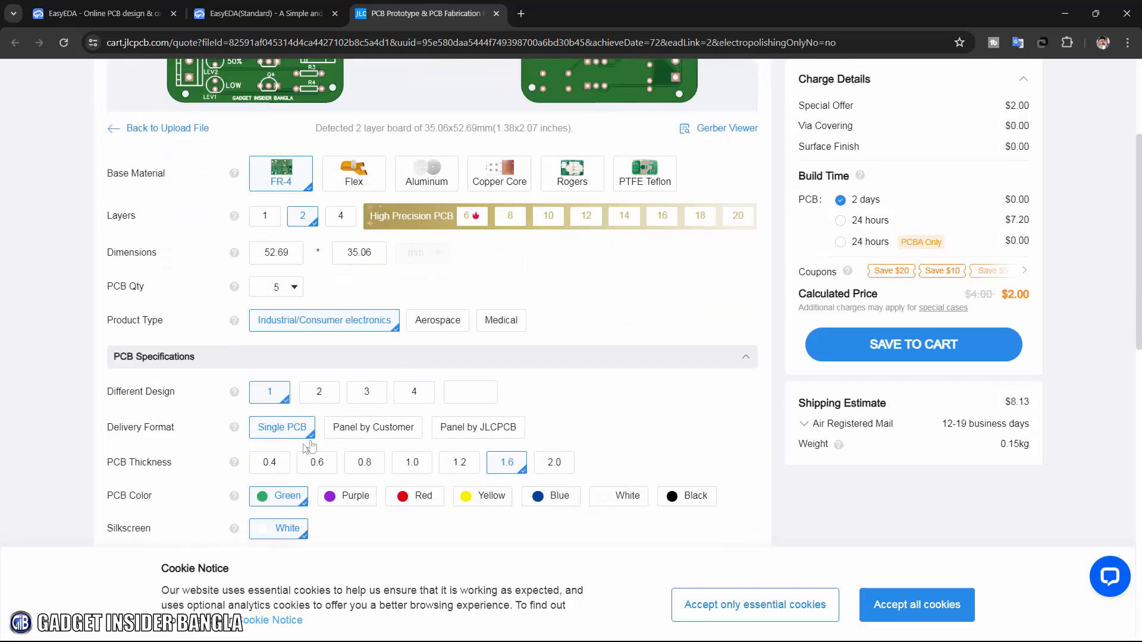
{"action": "scroll", "coordinate": [327, 440], "scroll_direction": "down", "scroll_amount": 1}
{"action": "left_click", "coordinate": [352, 428]}
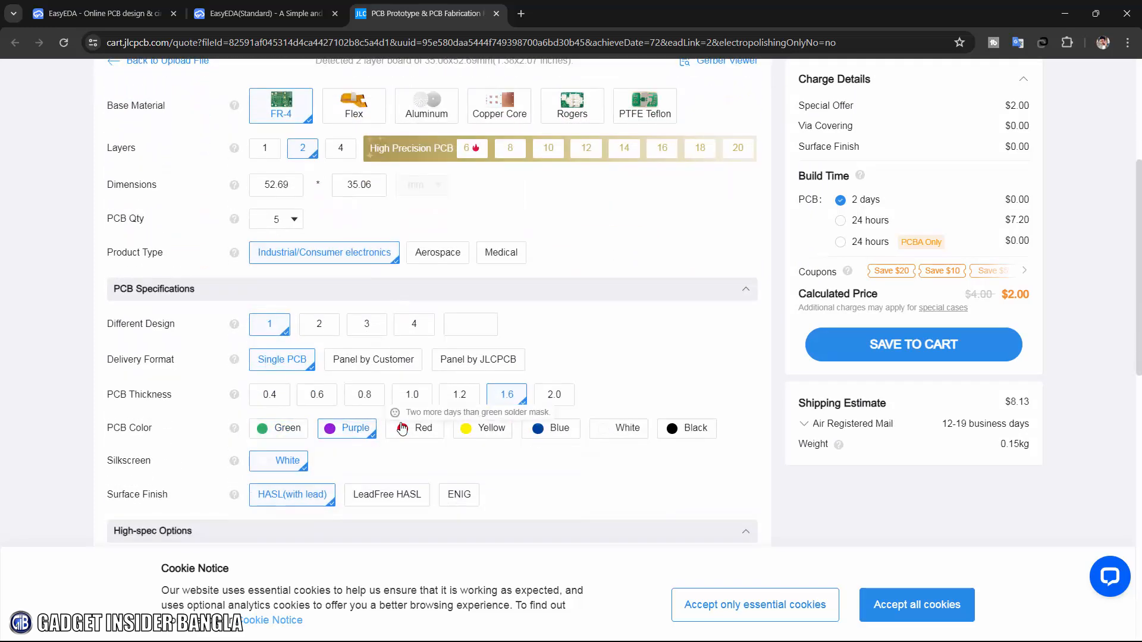
Review the calculated price and the available shipping methods, including Air Registered Mail, then close the shipping list.
{"action": "scroll", "coordinate": [369, 421], "scroll_direction": "up", "scroll_amount": 4}
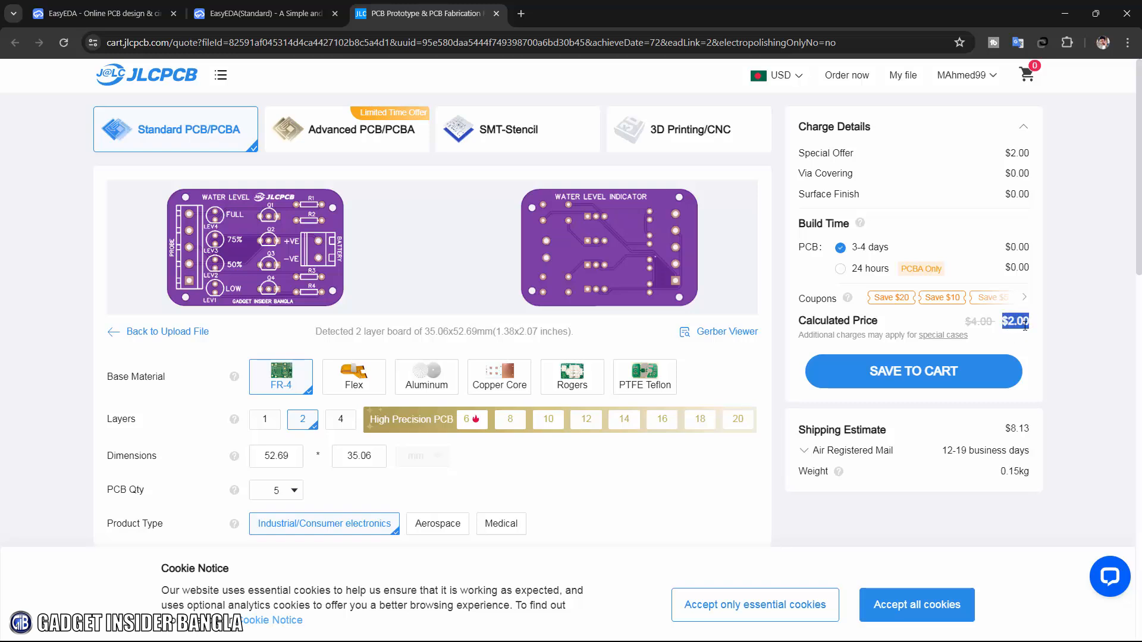
{"action": "left_click", "coordinate": [1025, 326]}
{"action": "left_click", "coordinate": [806, 454]}
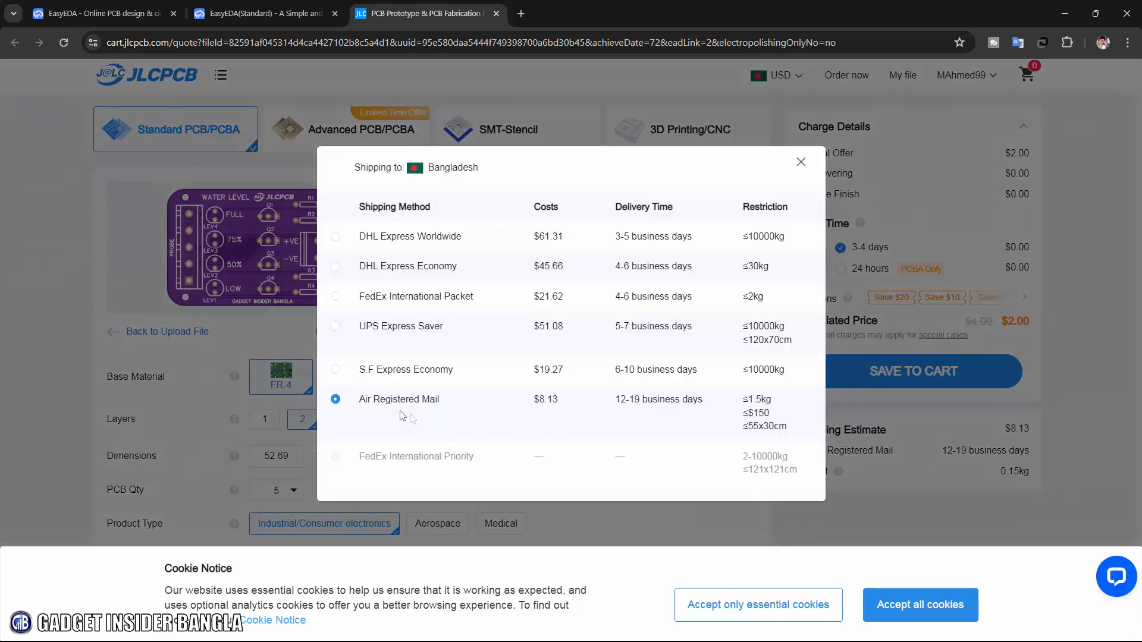
{"action": "left_click_drag", "start_coordinate": [361, 399], "coordinate": [448, 398]}
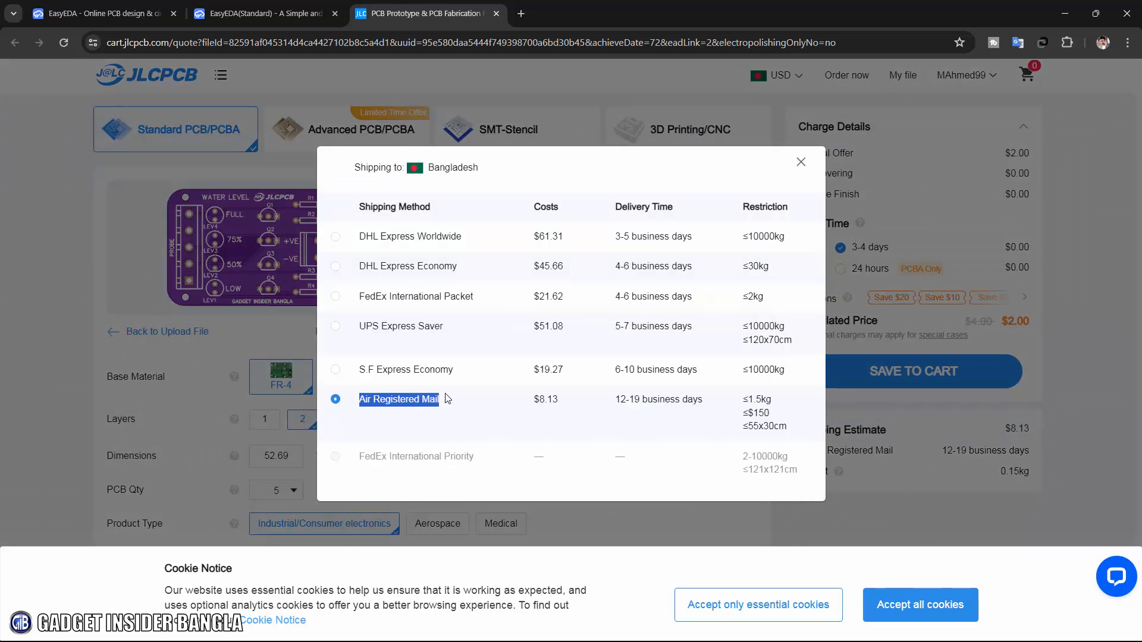
{"action": "left_click", "coordinate": [801, 163]}
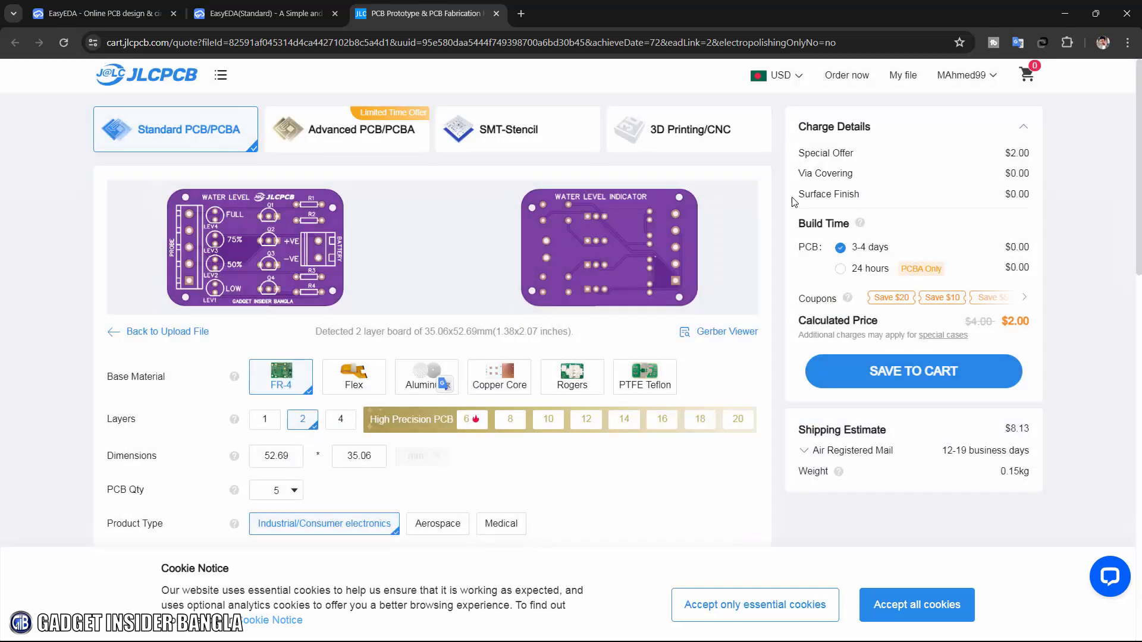
Save the configured PCB order to the cart and open the shopping cart.
{"action": "left_click", "coordinate": [936, 377]}
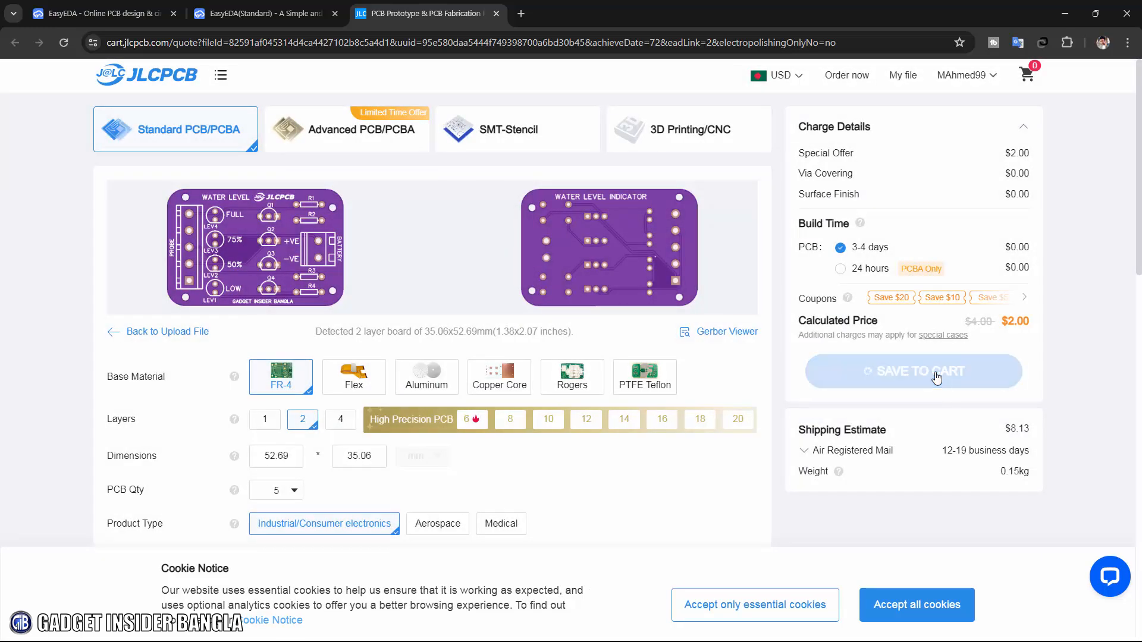
{"action": "left_click", "coordinate": [956, 218]}
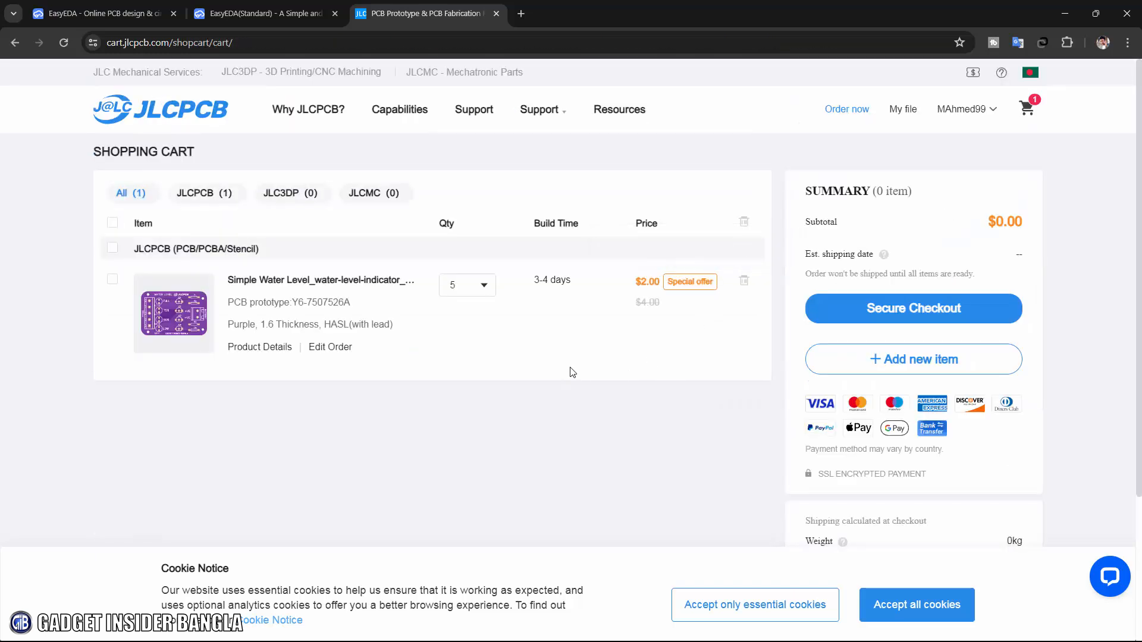